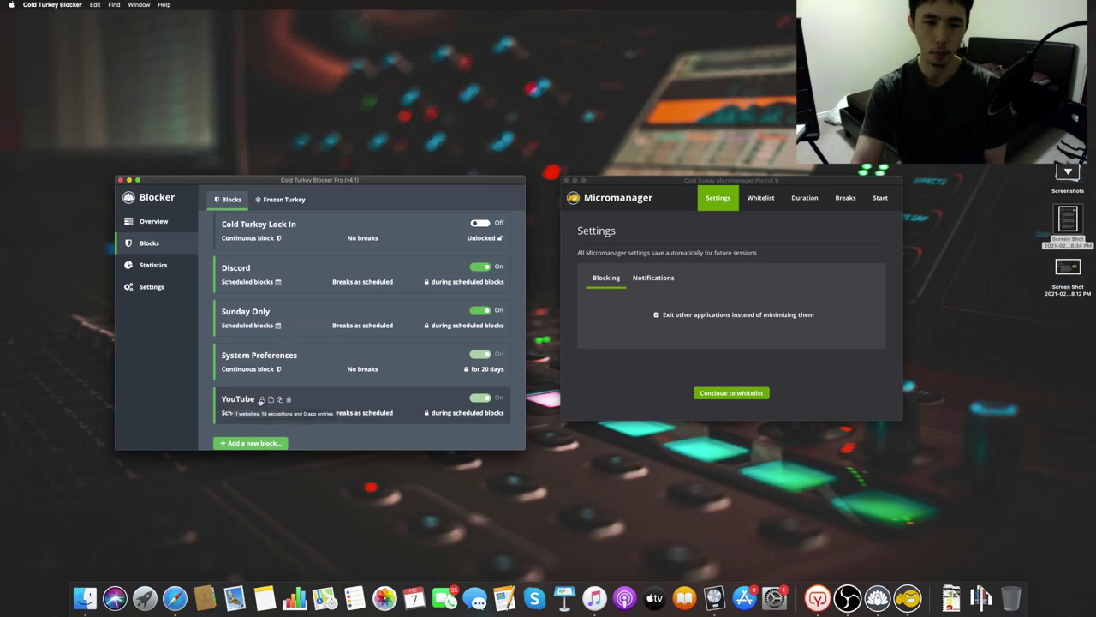
Step: Review the YouTube block's exception URLs, blocked websites and blocked apps, then close it unsaved
left_click(243, 402)
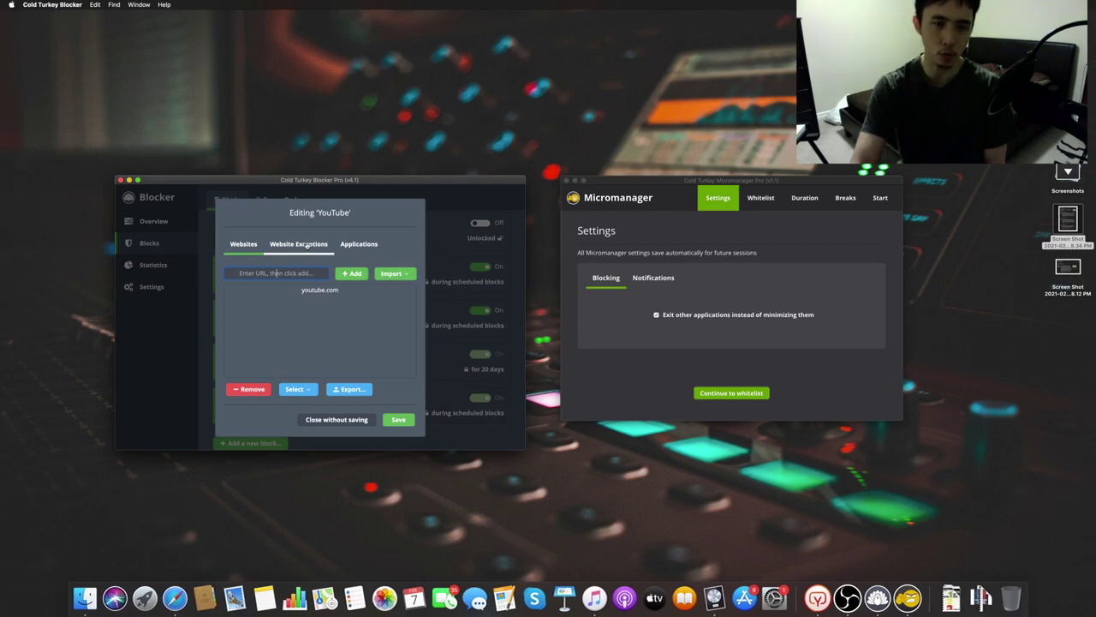
left_click(306, 246)
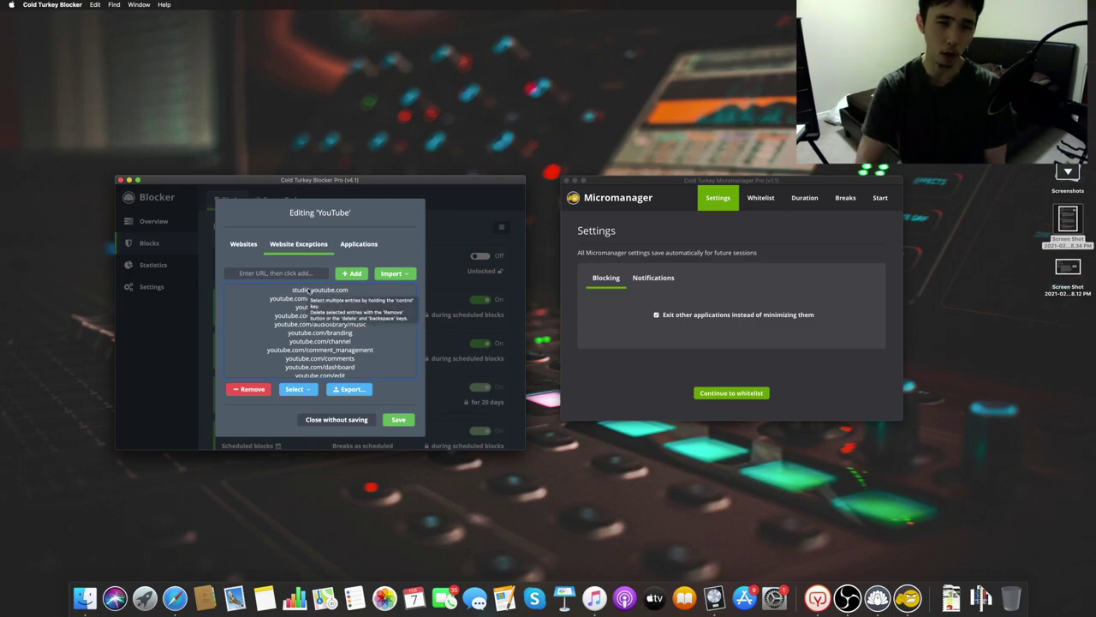
scroll(307, 295, "down", 4)
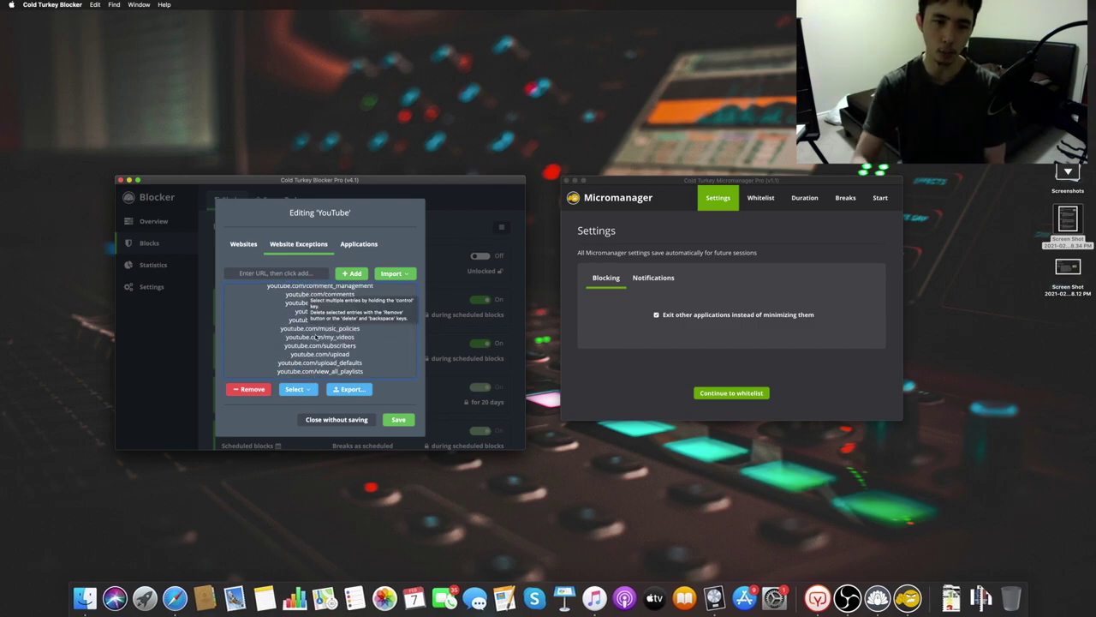
left_click(243, 245)
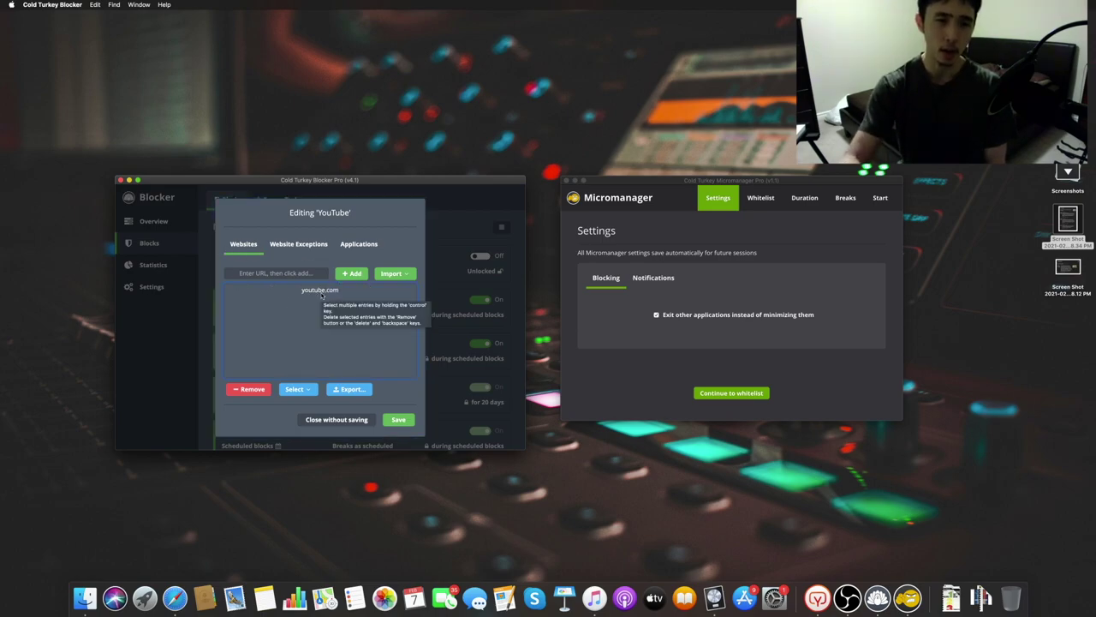
left_click(298, 244)
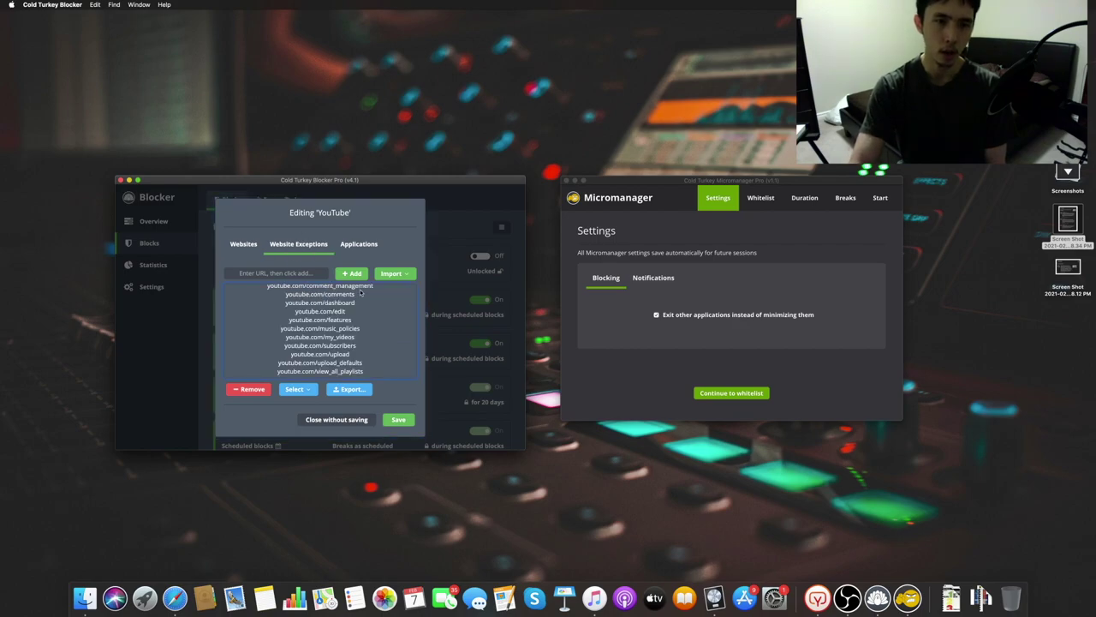
scroll(326, 321, "down", 1)
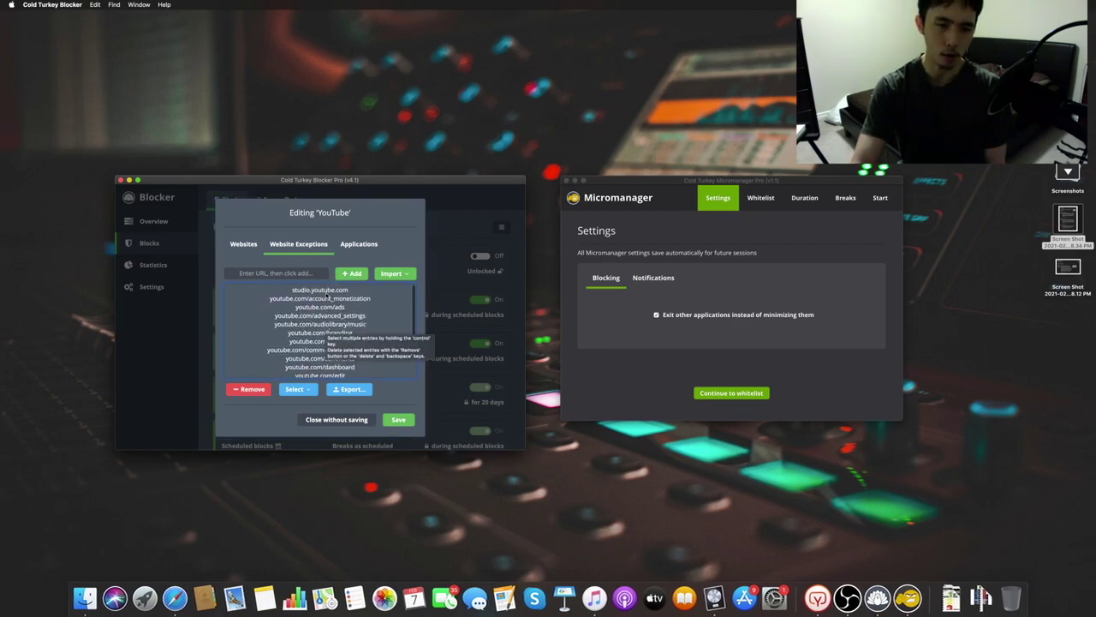
left_click(359, 245)
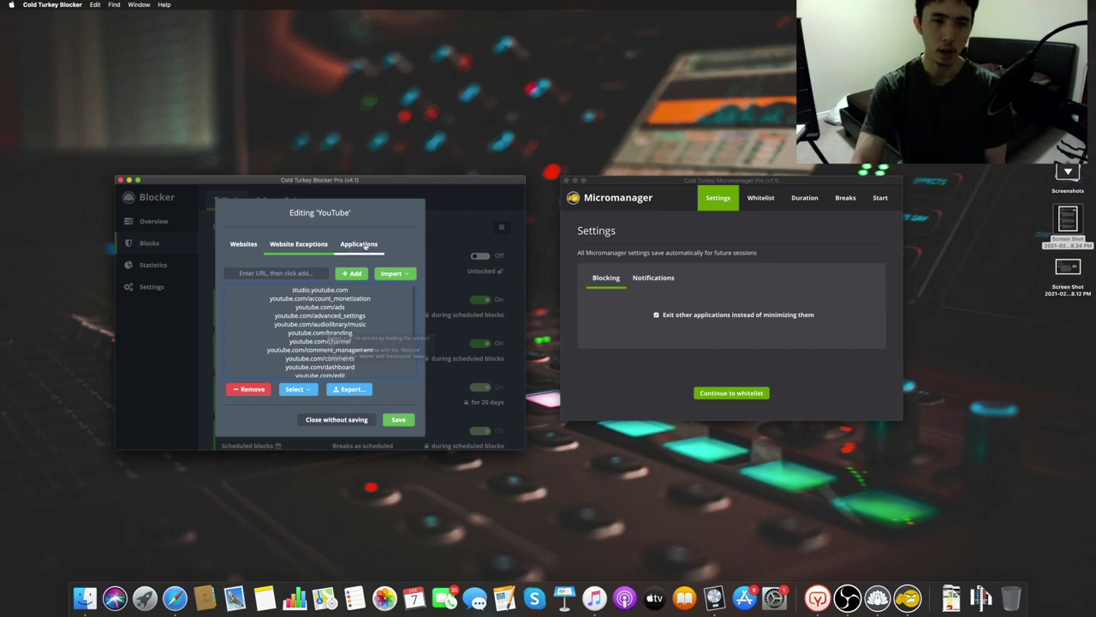
left_click(302, 249)
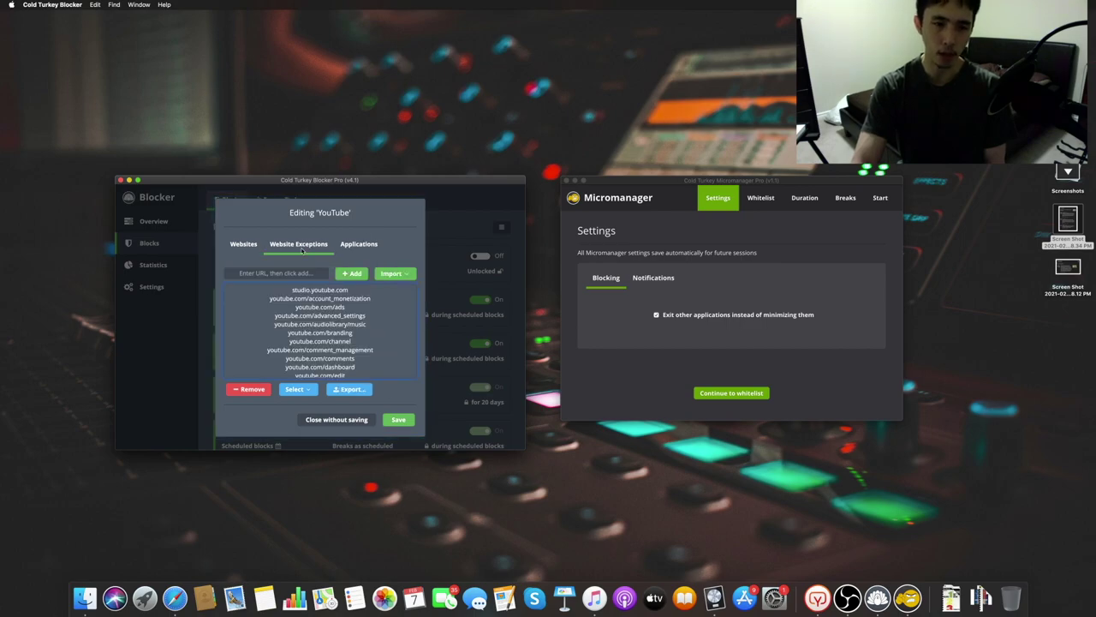
left_click(335, 420)
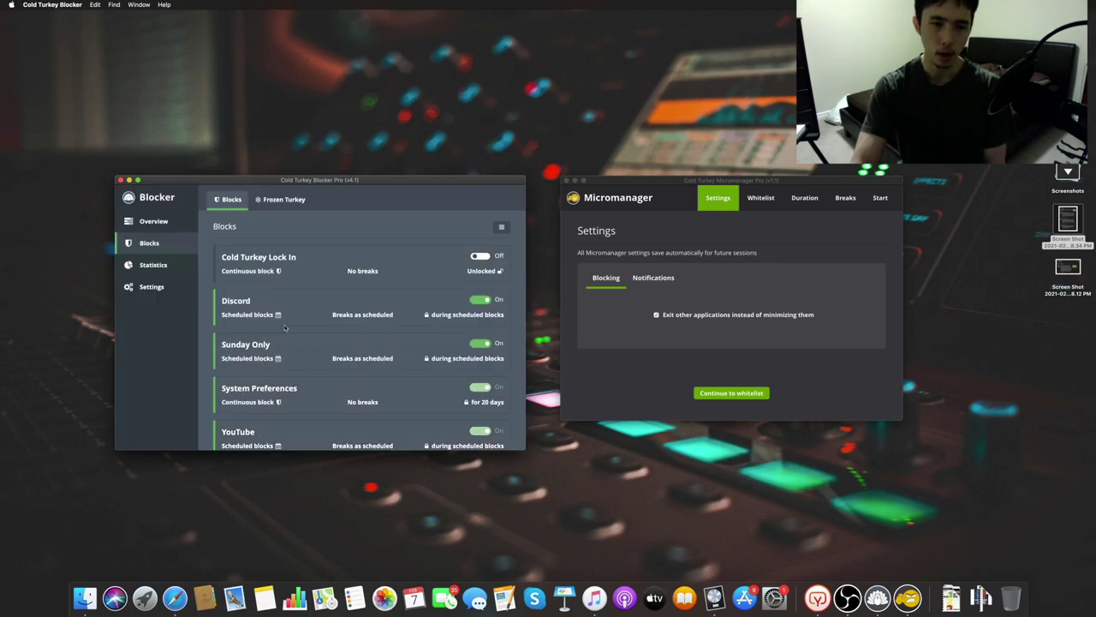
Step: Look through the Sunday Only block's settings and close its editor without saving
left_click(255, 344)
scroll(317, 325, "down", 5)
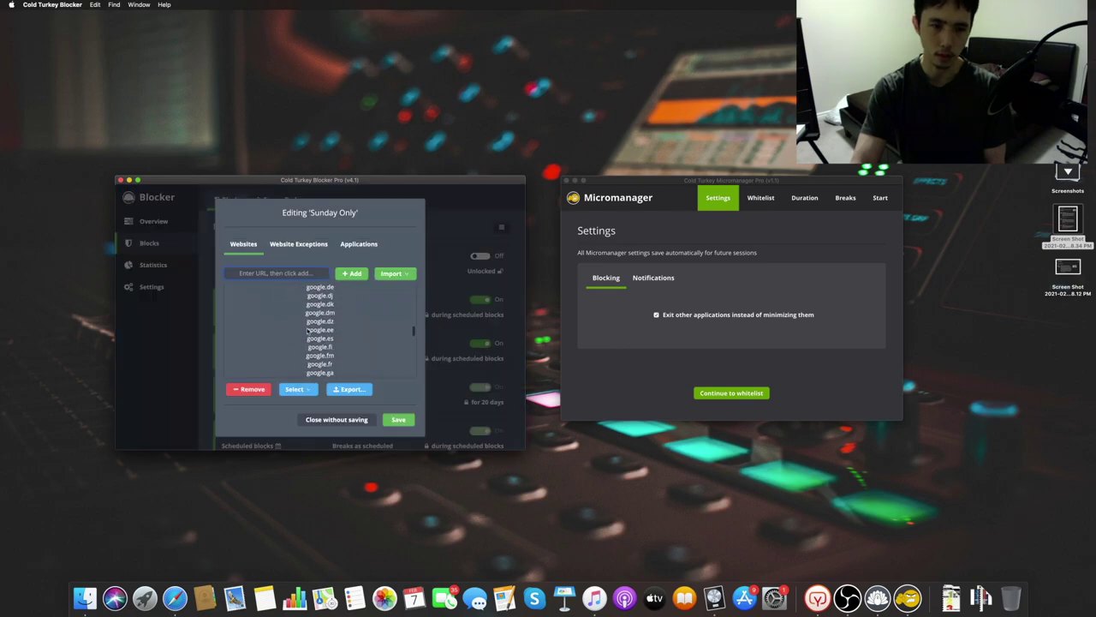
scroll(317, 326, "down", 5)
scroll(309, 331, "down", 5)
scroll(317, 330, "up", 5)
scroll(317, 330, "up", 5)
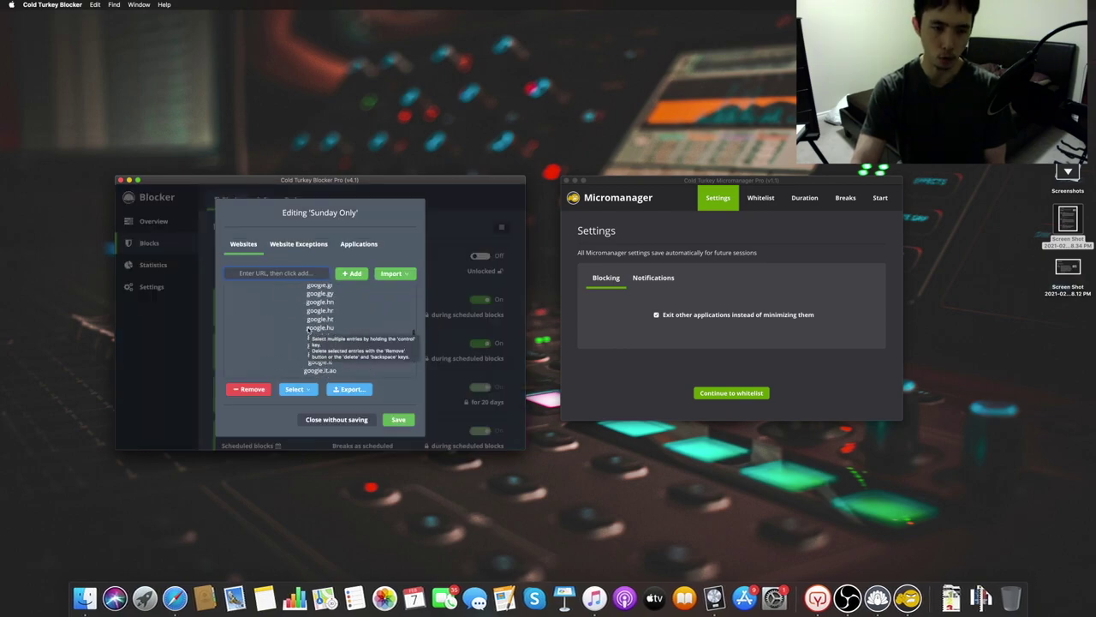
scroll(317, 330, "up", 5)
left_click(336, 420)
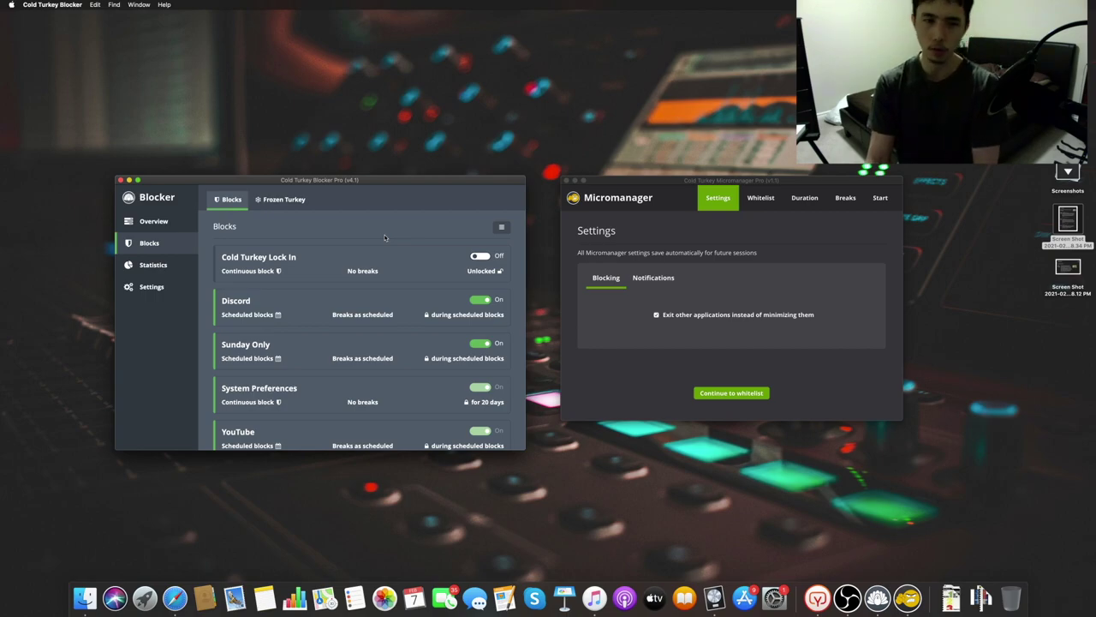
Step: Scroll through the Sunday Only block's website list again, then close it unsaved
scroll(240, 344, "down", 2)
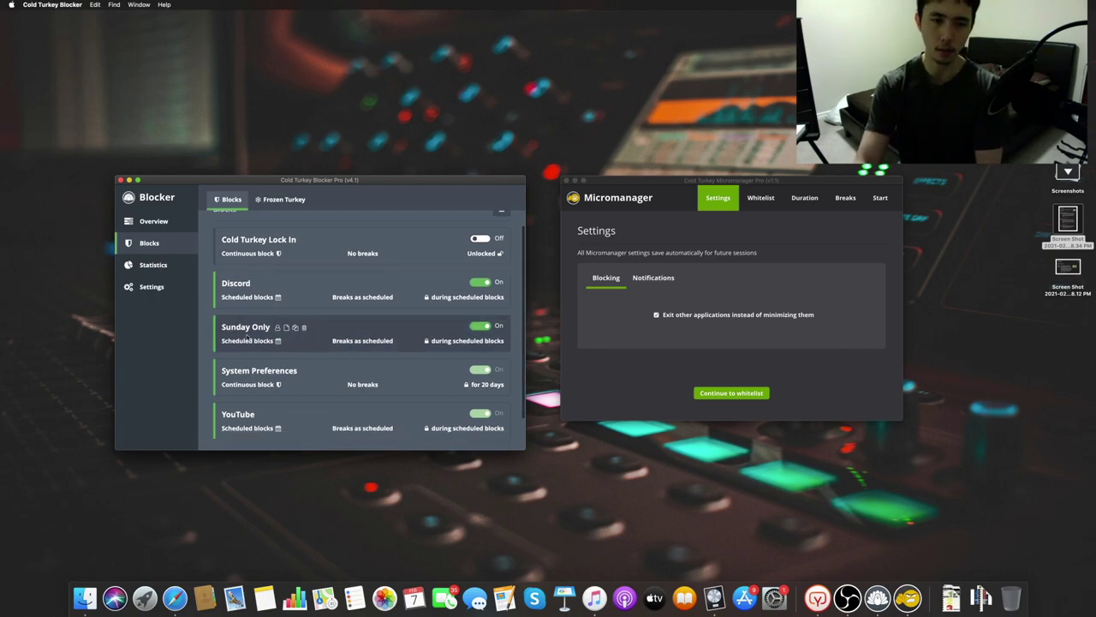
left_click(248, 332)
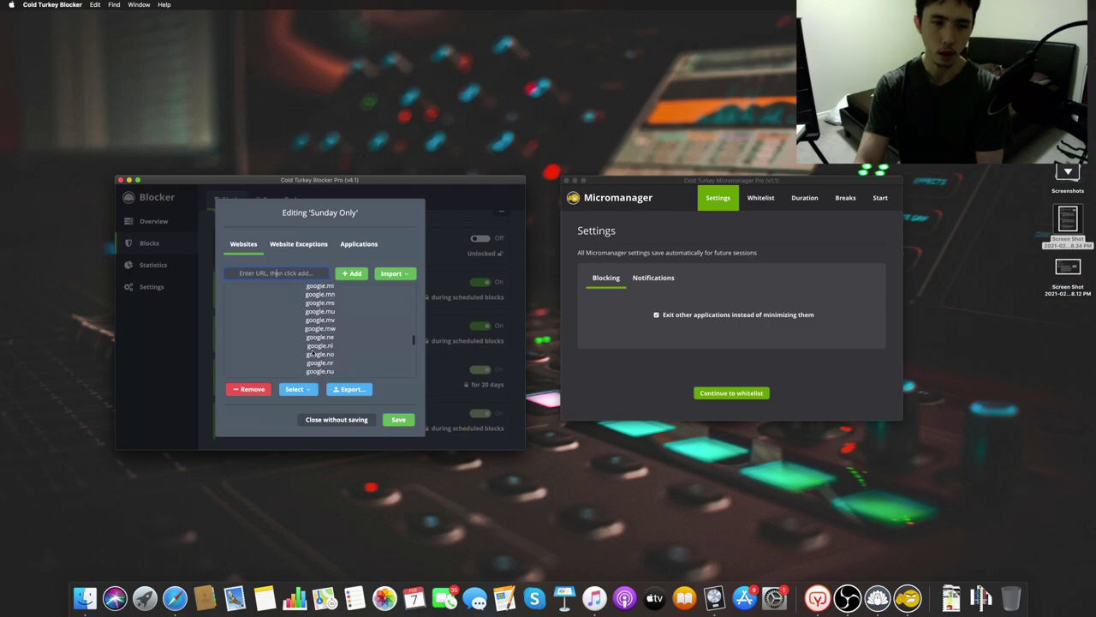
scroll(313, 353, "down", 5)
scroll(313, 354, "down", 3)
scroll(312, 353, "up", 3)
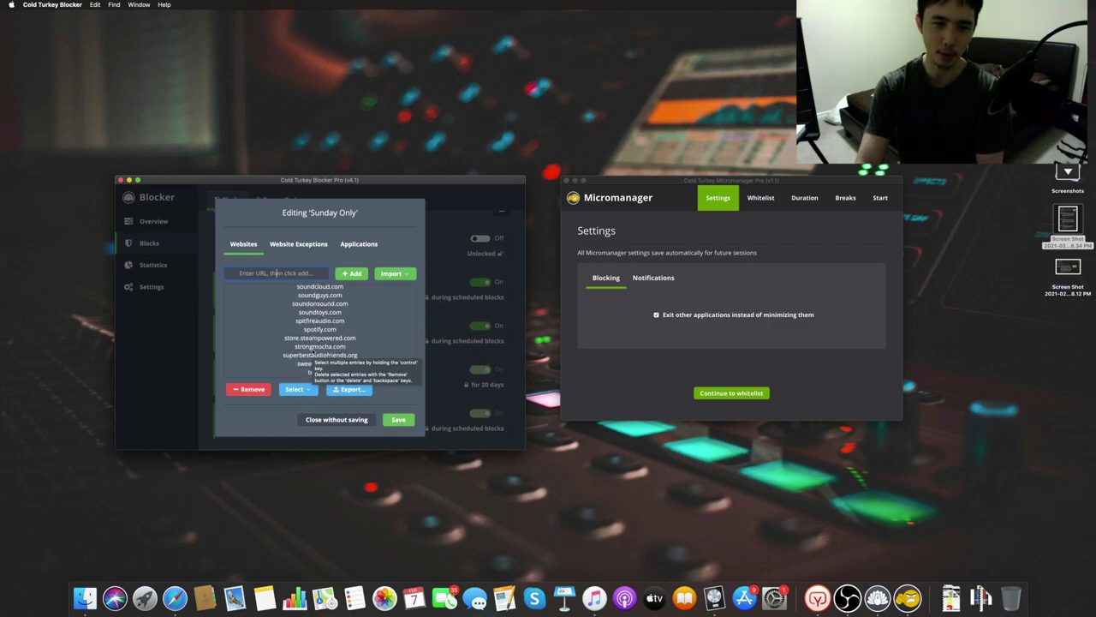
scroll(313, 351, "down", 5)
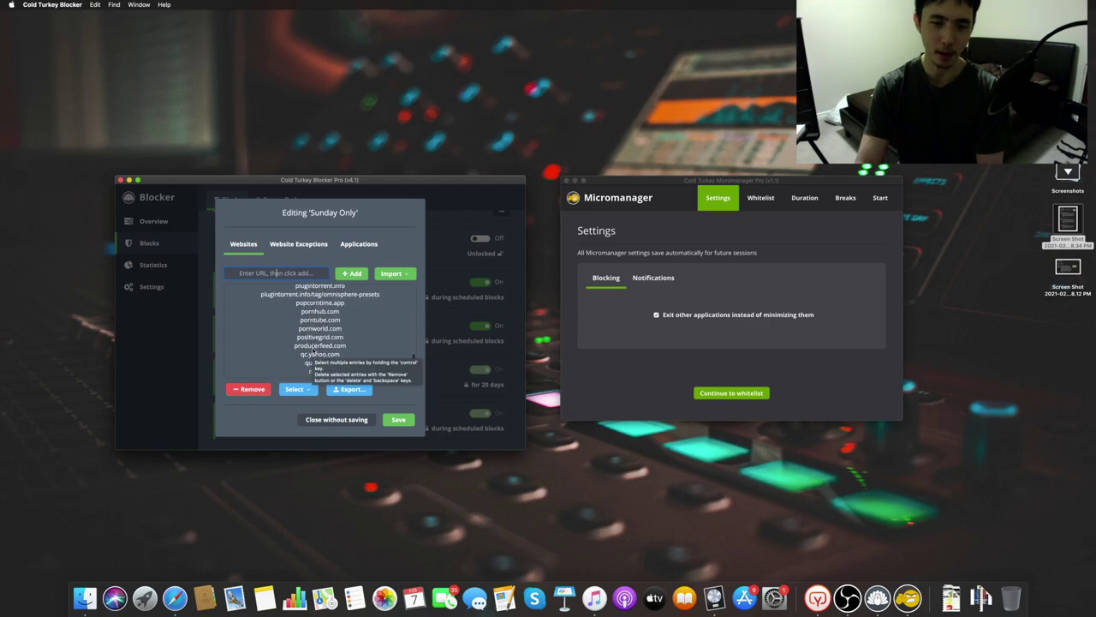
scroll(315, 353, "up", 10)
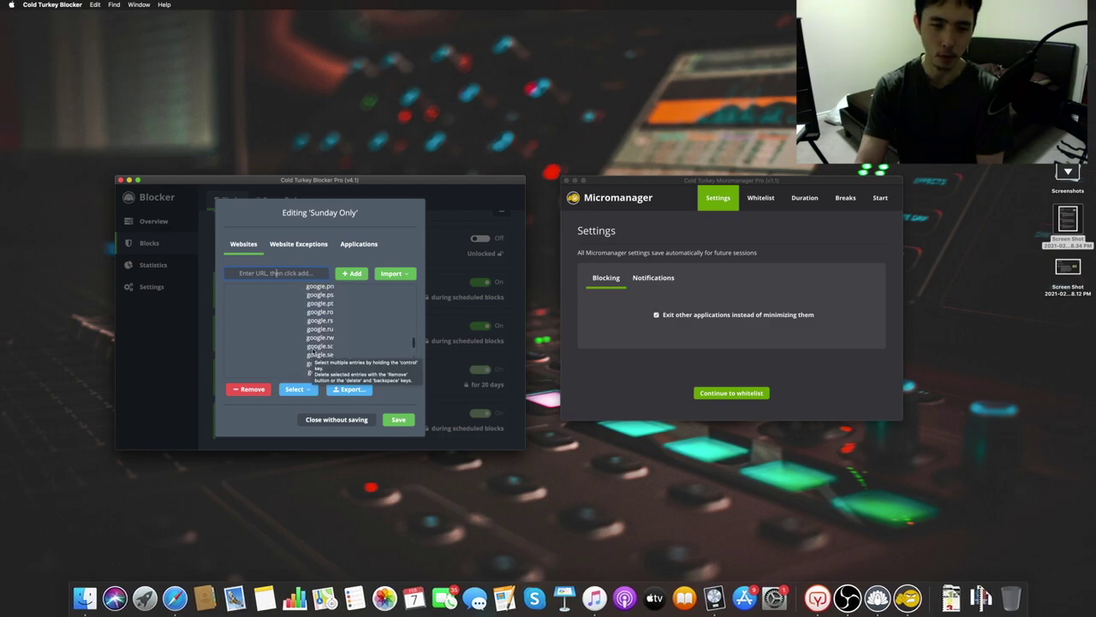
scroll(314, 352, "up", 10)
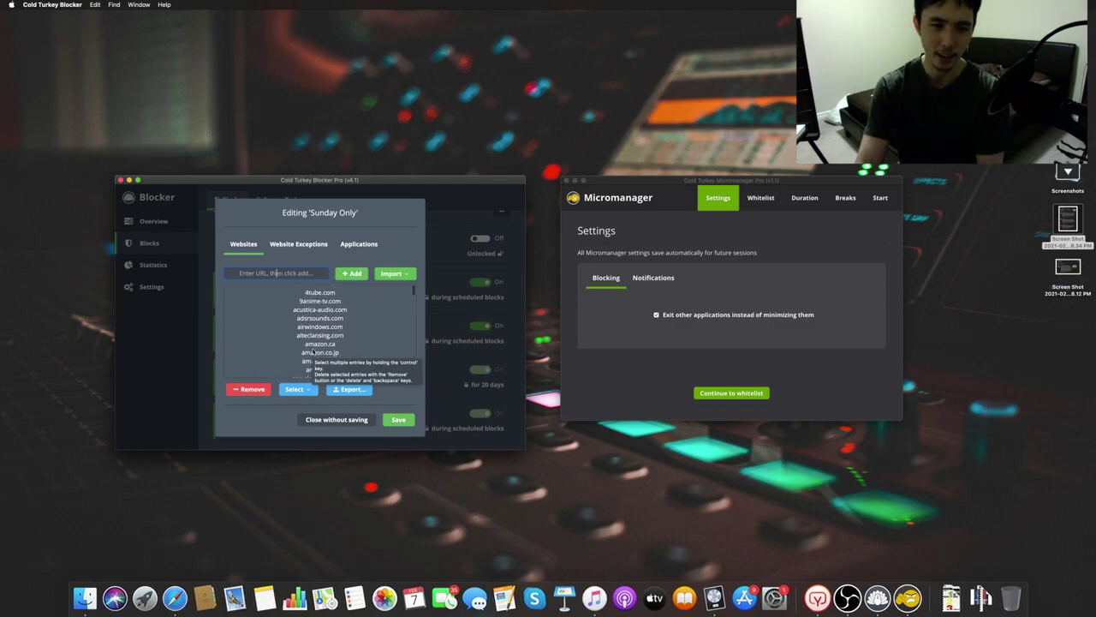
scroll(314, 352, "up", 3)
scroll(312, 353, "up", 3)
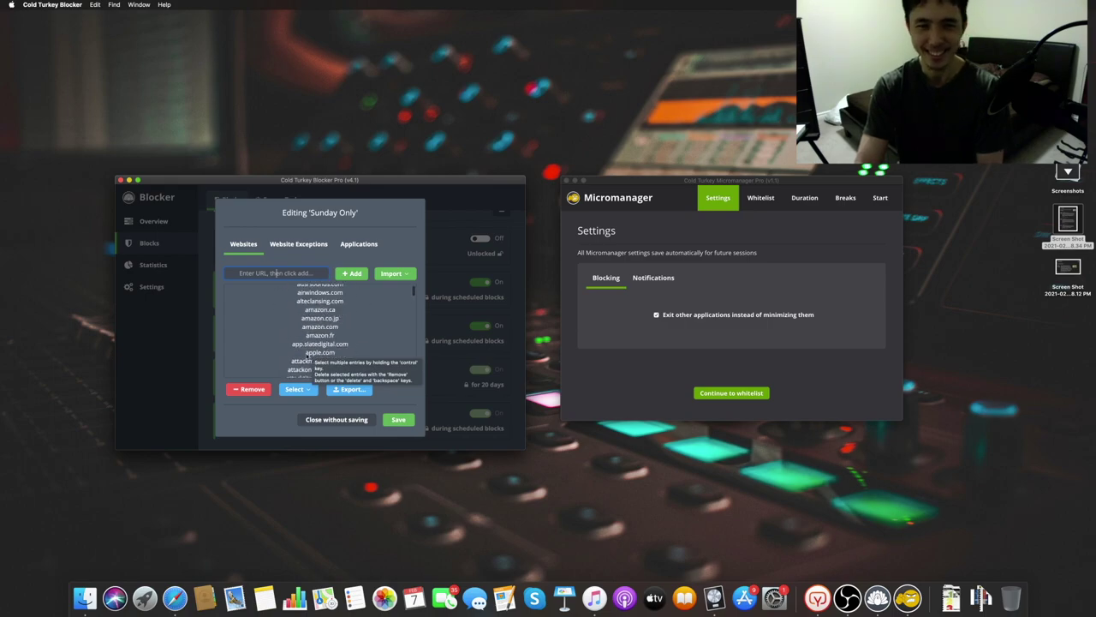
scroll(310, 354, "up", 3)
scroll(307, 356, "up", 3)
scroll(310, 355, "down", 10)
scroll(313, 360, "down", 3)
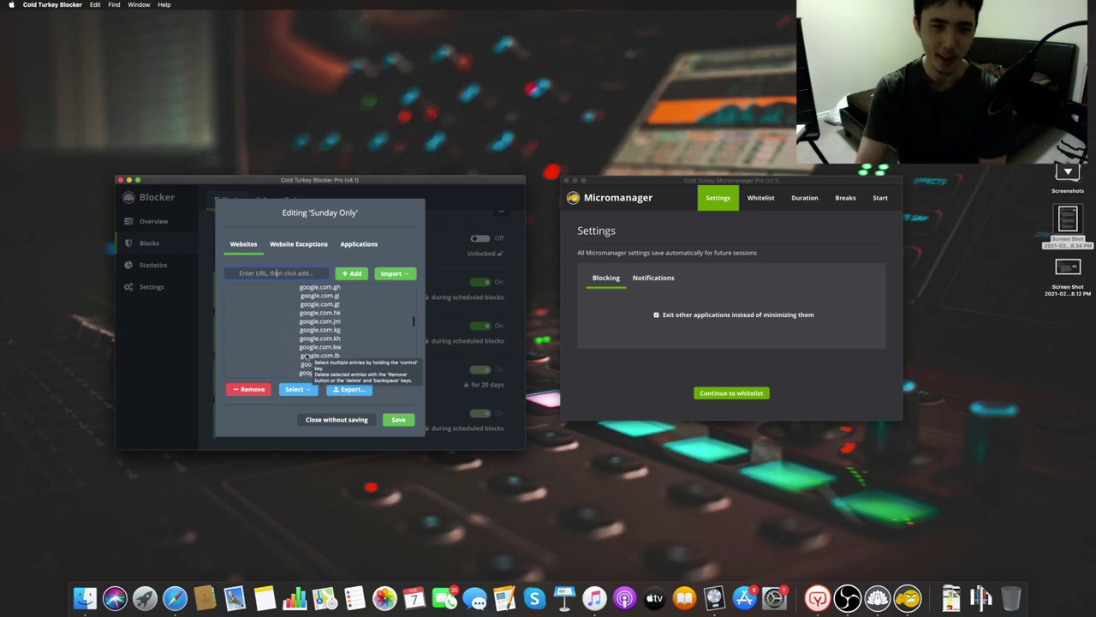
left_click(336, 419)
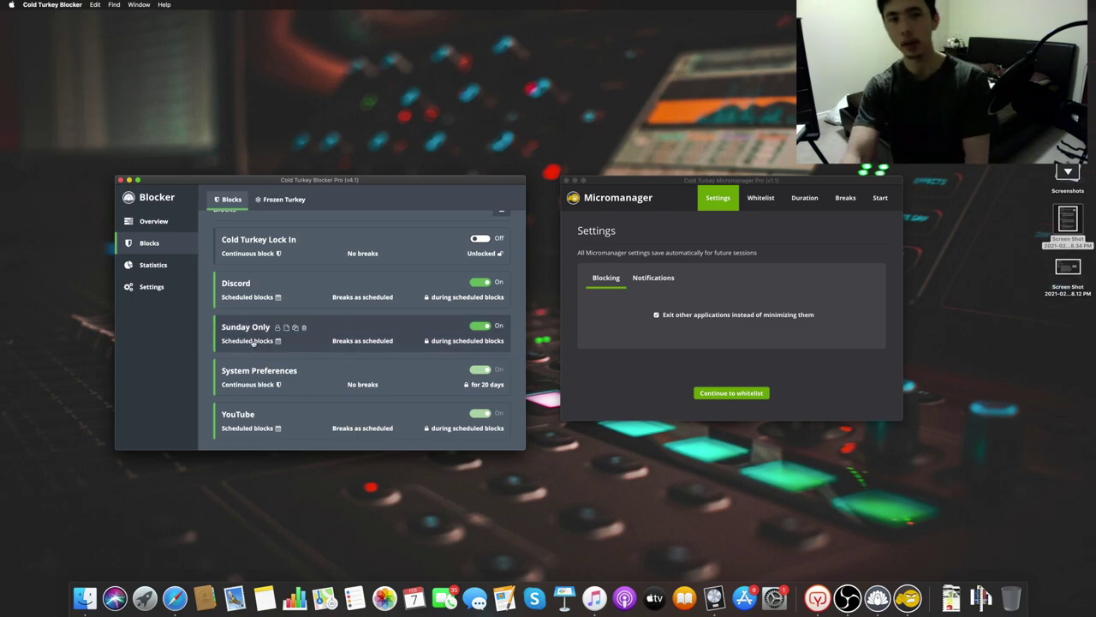
mouse_move(360, 333)
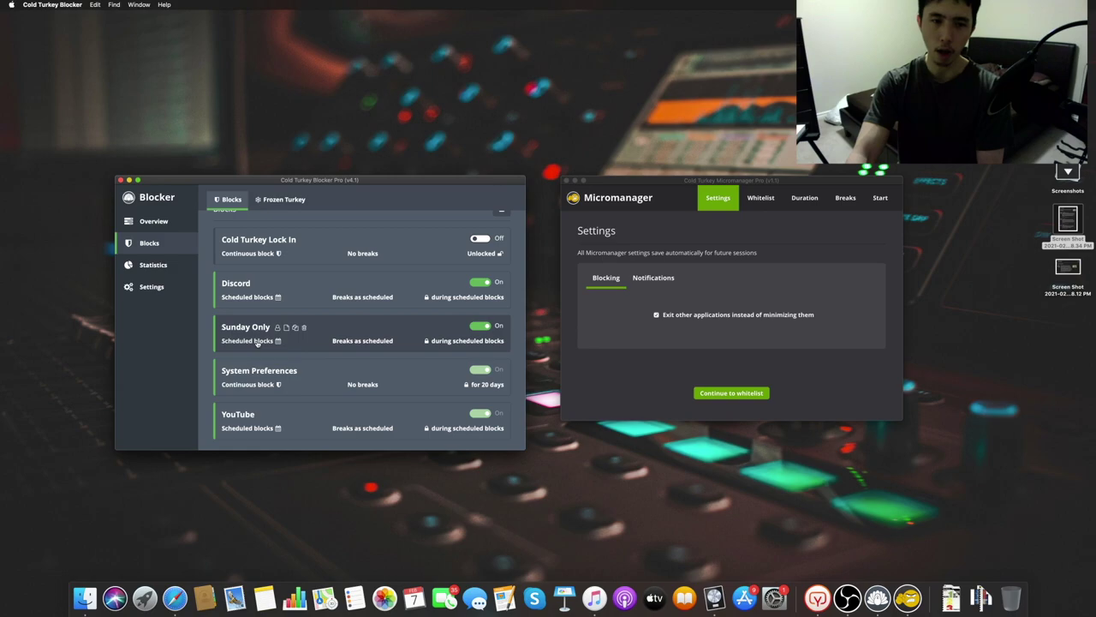
Step: Compare the Sunday Only lock options, random-text and unlocked, then close lock settings
left_click(456, 342)
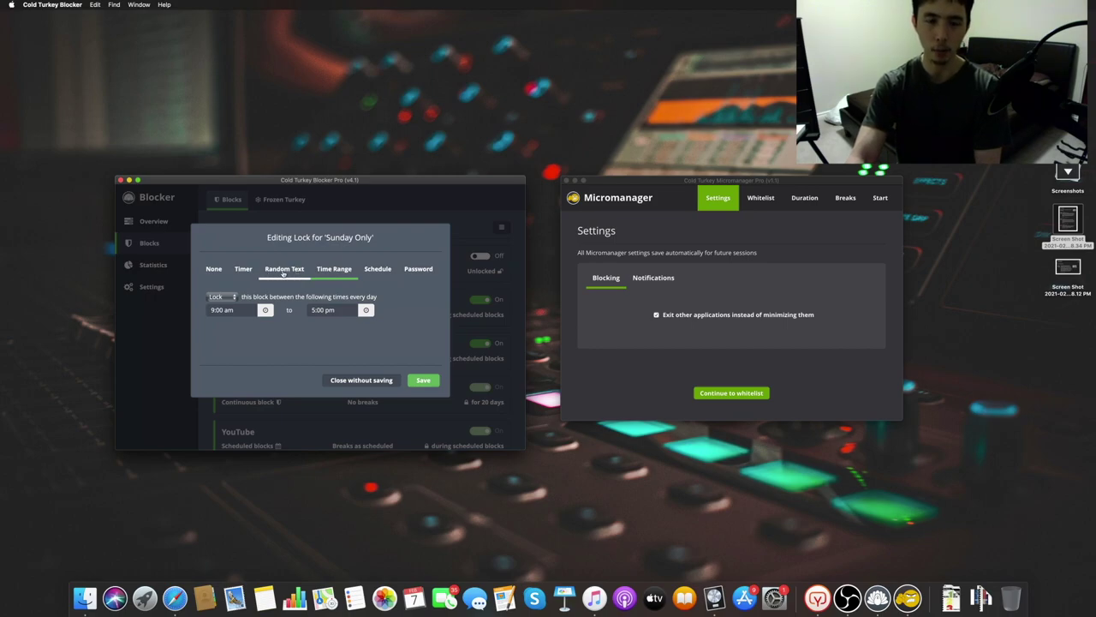
left_click(287, 270)
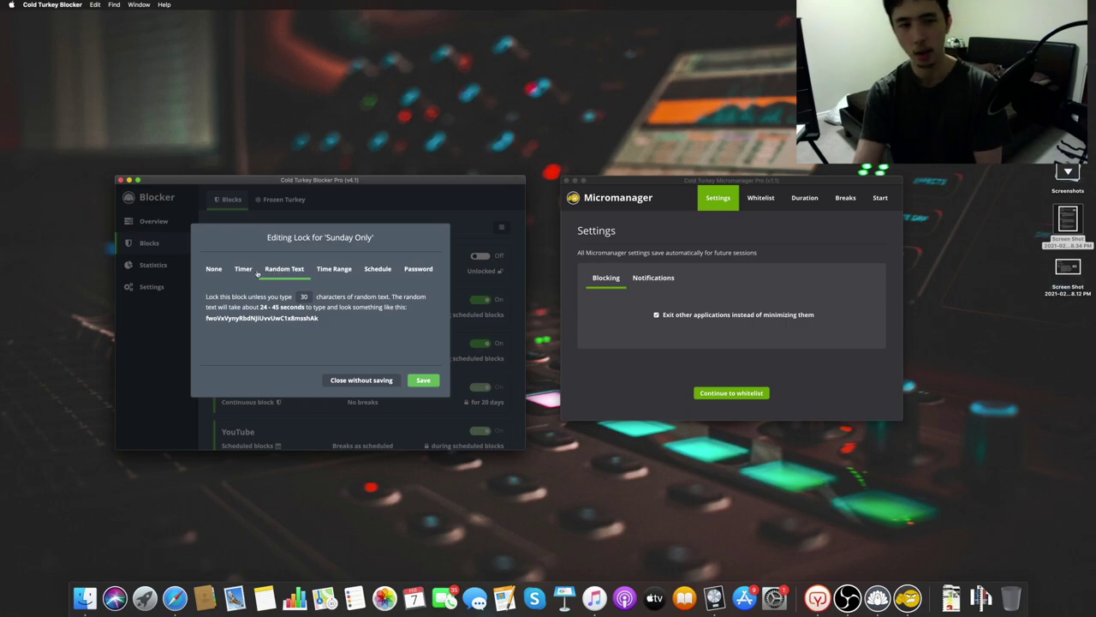
left_click(211, 271)
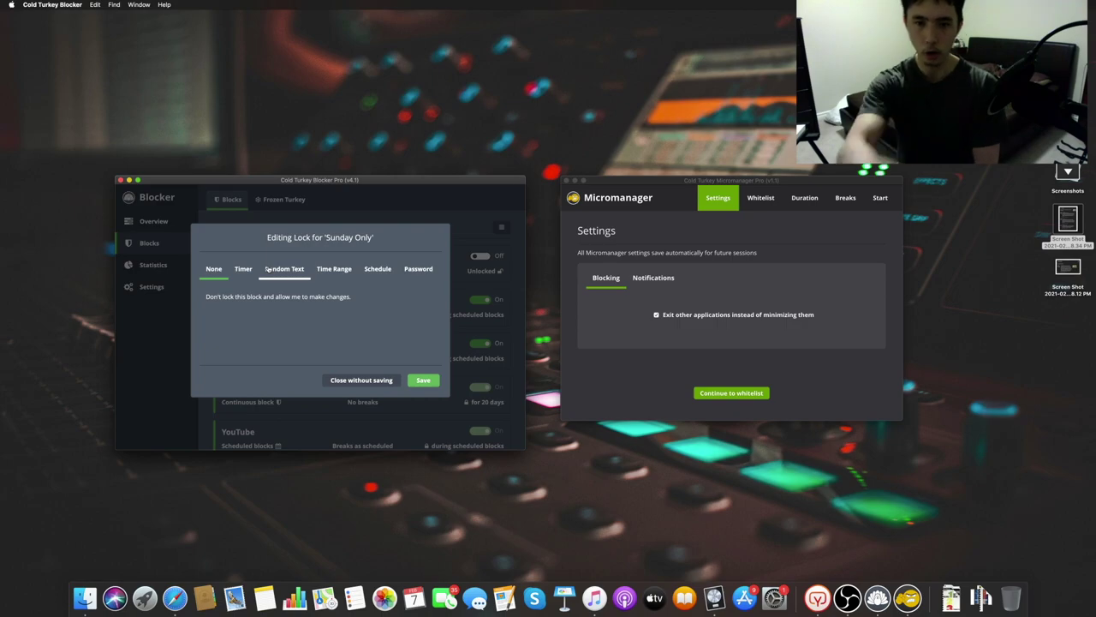
left_click(423, 379)
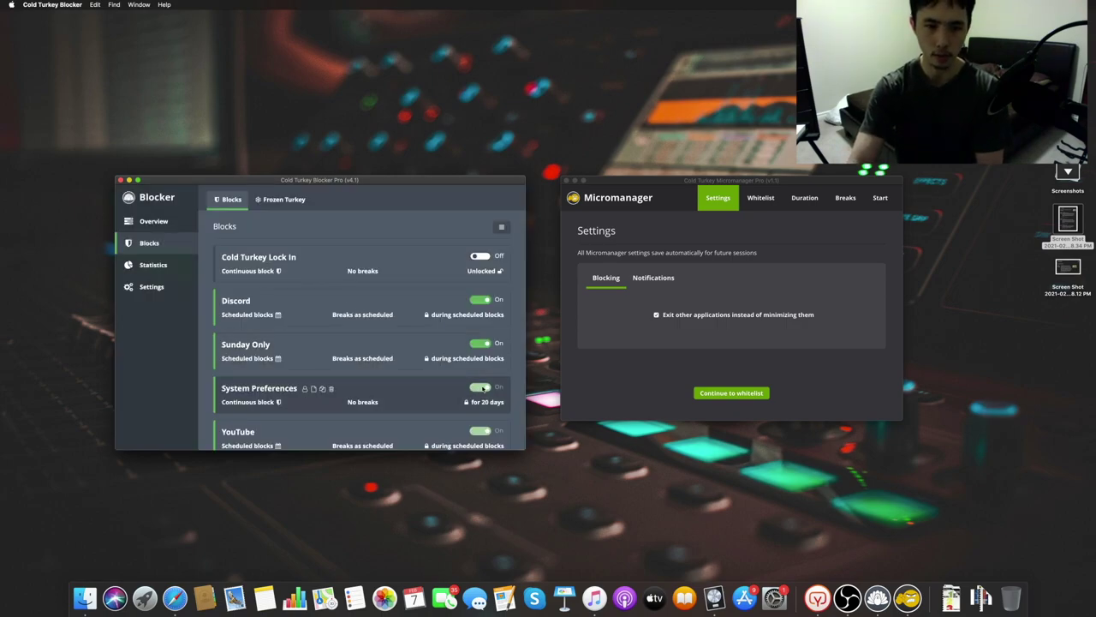
Step: Switch the Sunday Only block on and confirm 'Yes, lock the block'
left_click(482, 344)
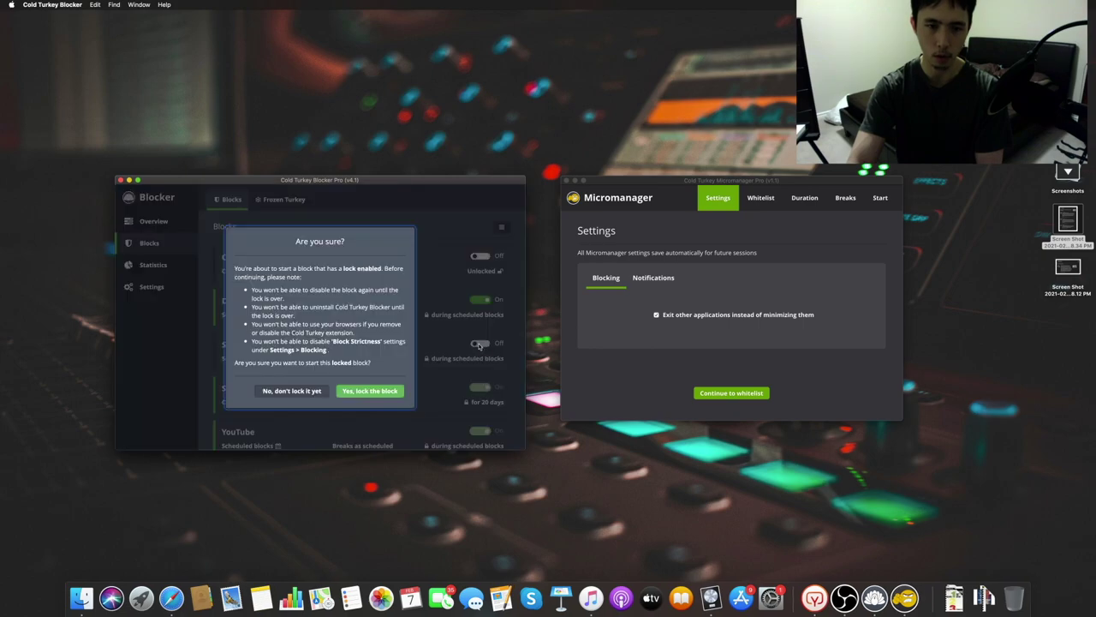
left_click(318, 392)
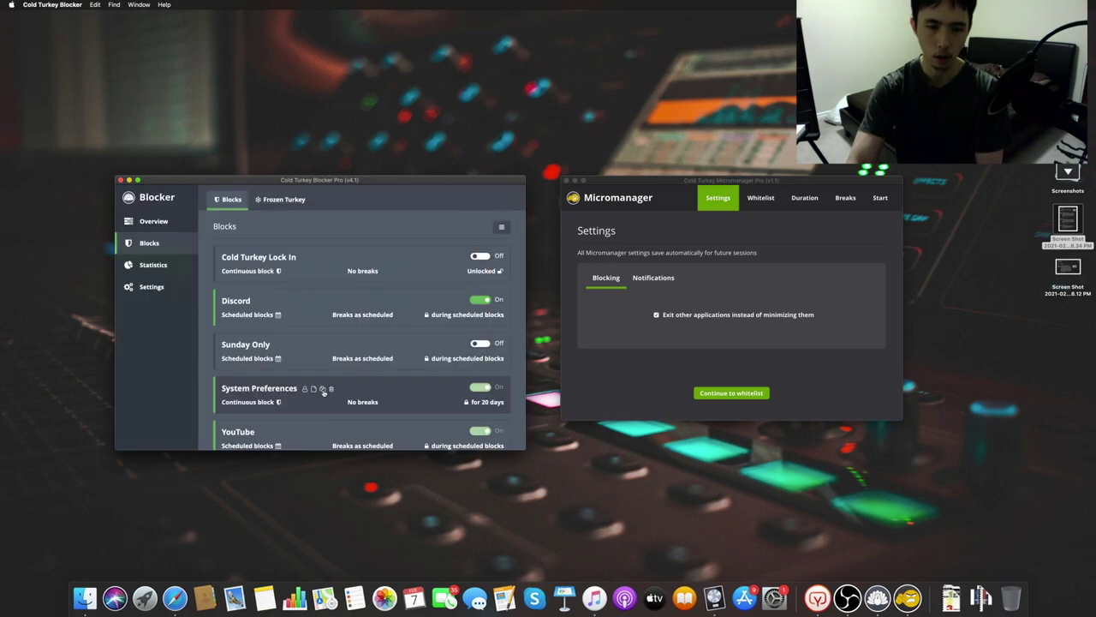
left_click(480, 343)
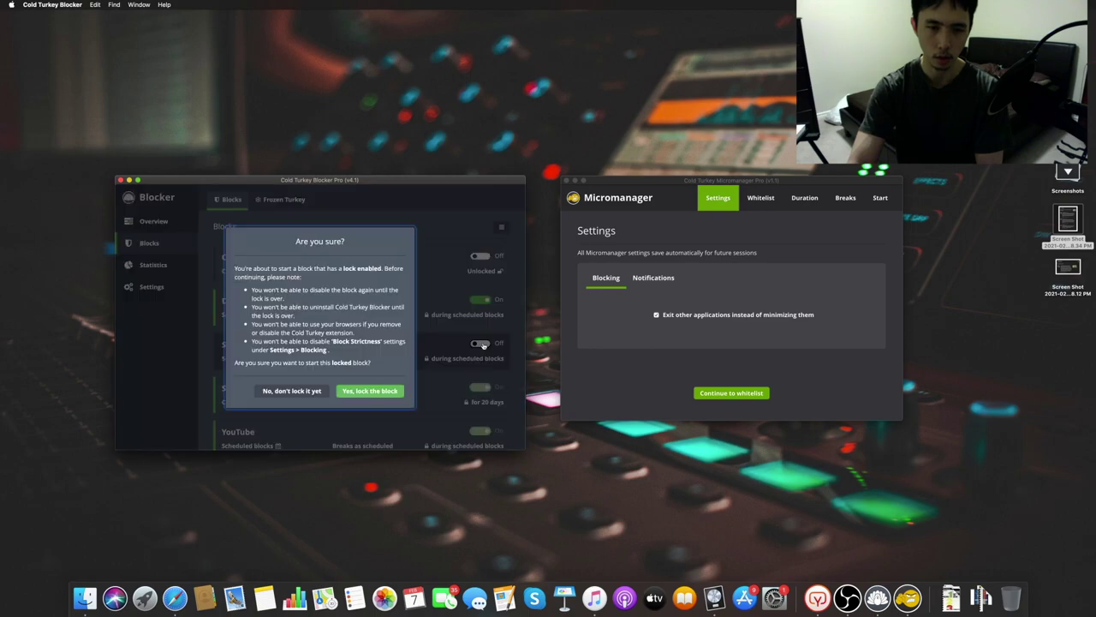
left_click(290, 391)
left_click(480, 343)
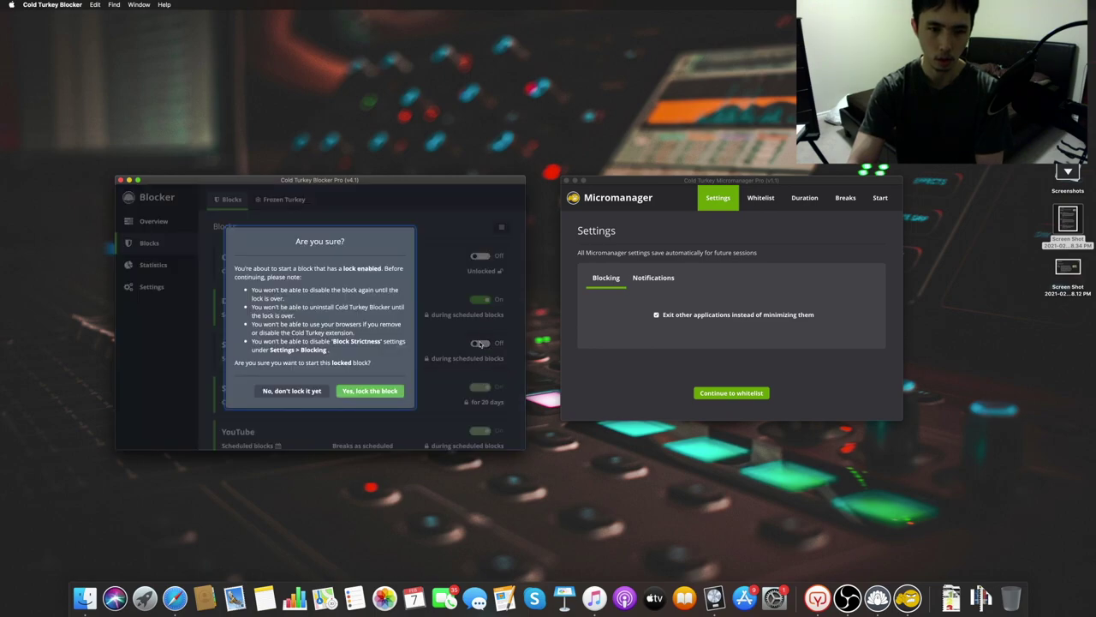
left_click(384, 390)
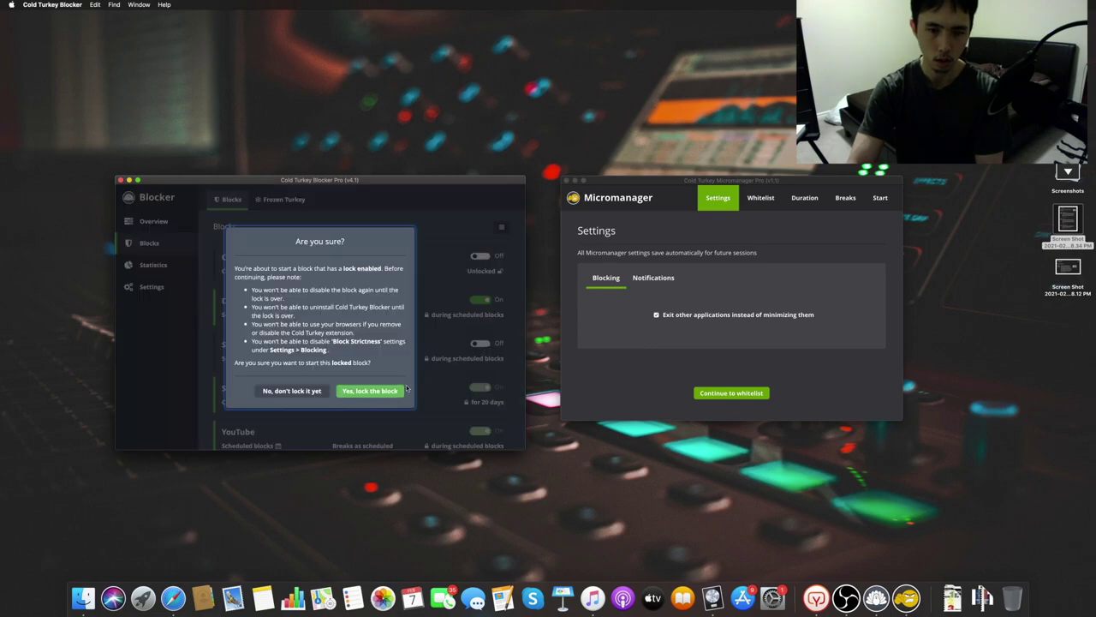
left_click(399, 391)
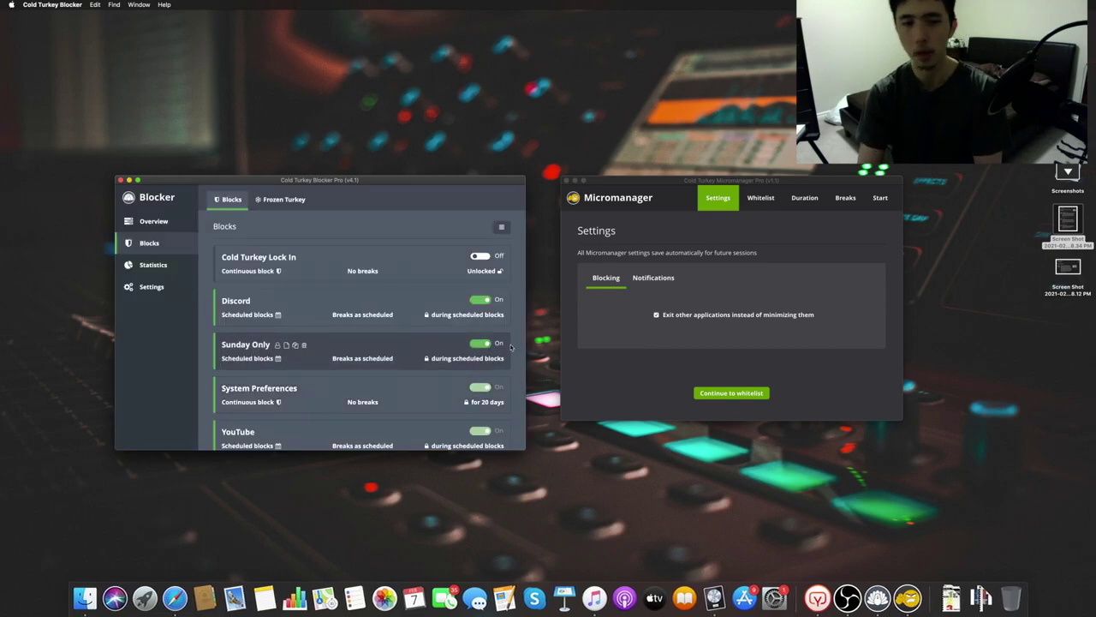
Step: Scroll Sunday Only's Block Schedule showing Monday through Saturday blocked all day, Sunday open
left_click(267, 360)
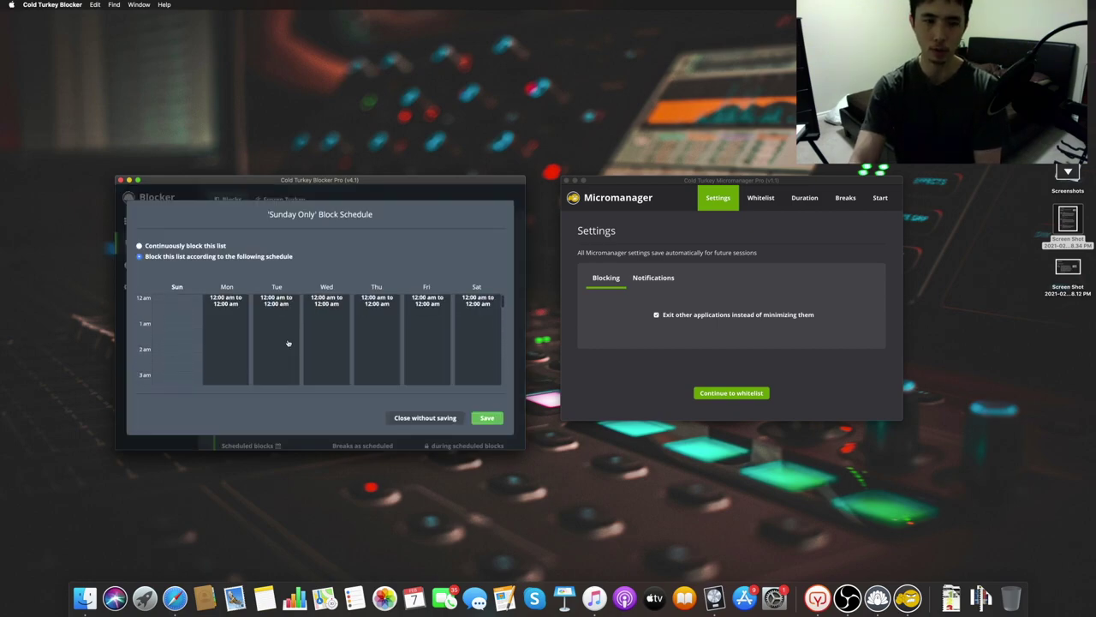
scroll(253, 316, "down", 15)
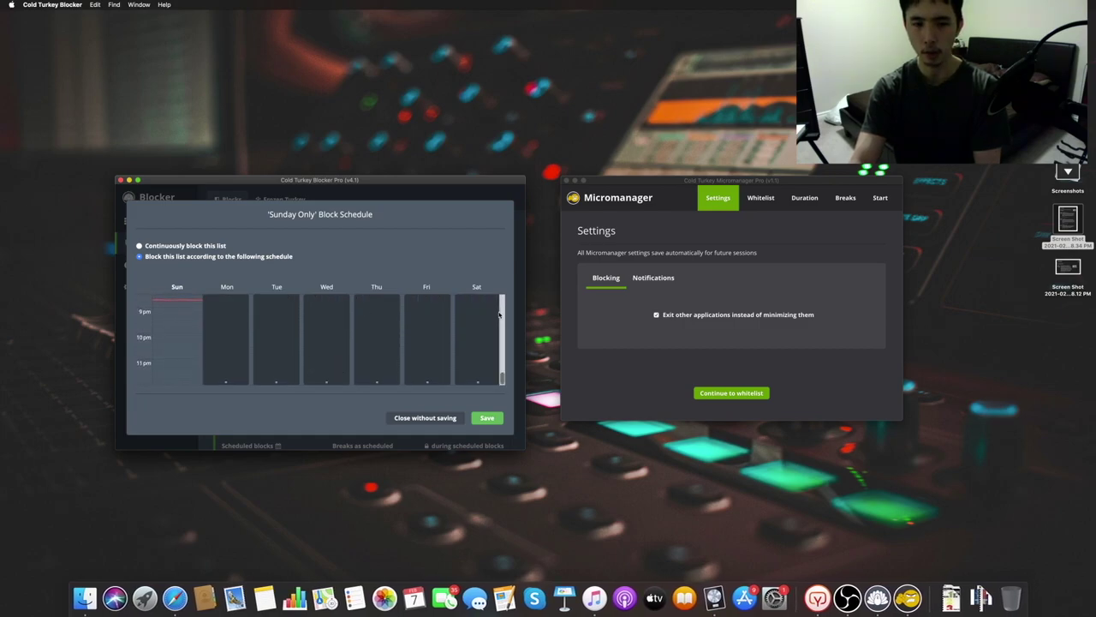
scroll(425, 317, "up", 15)
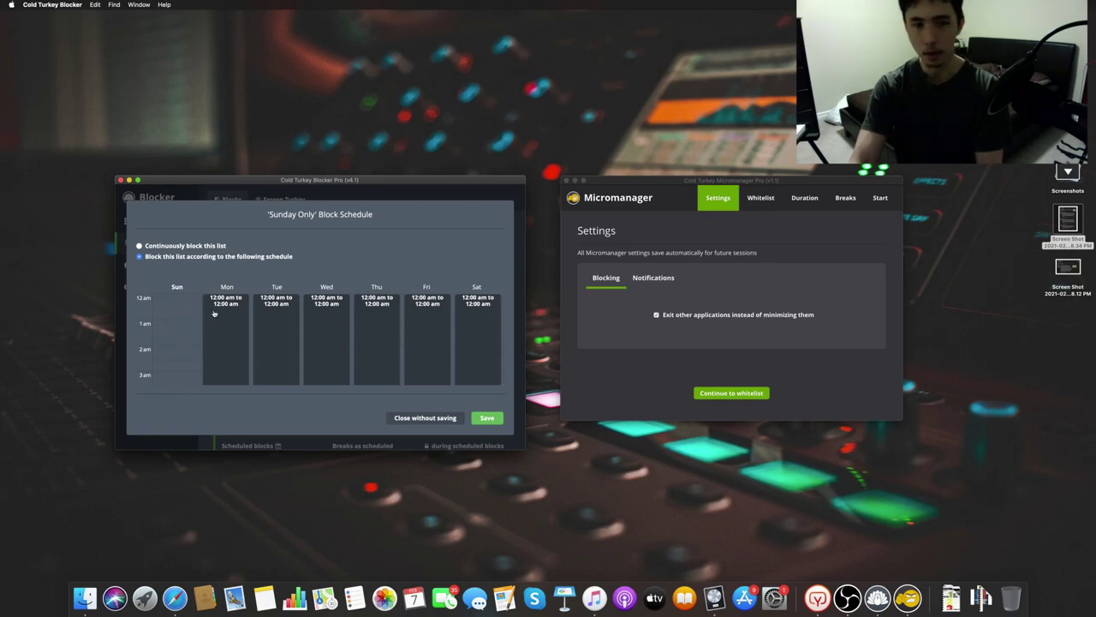
scroll(248, 321, "down", 10)
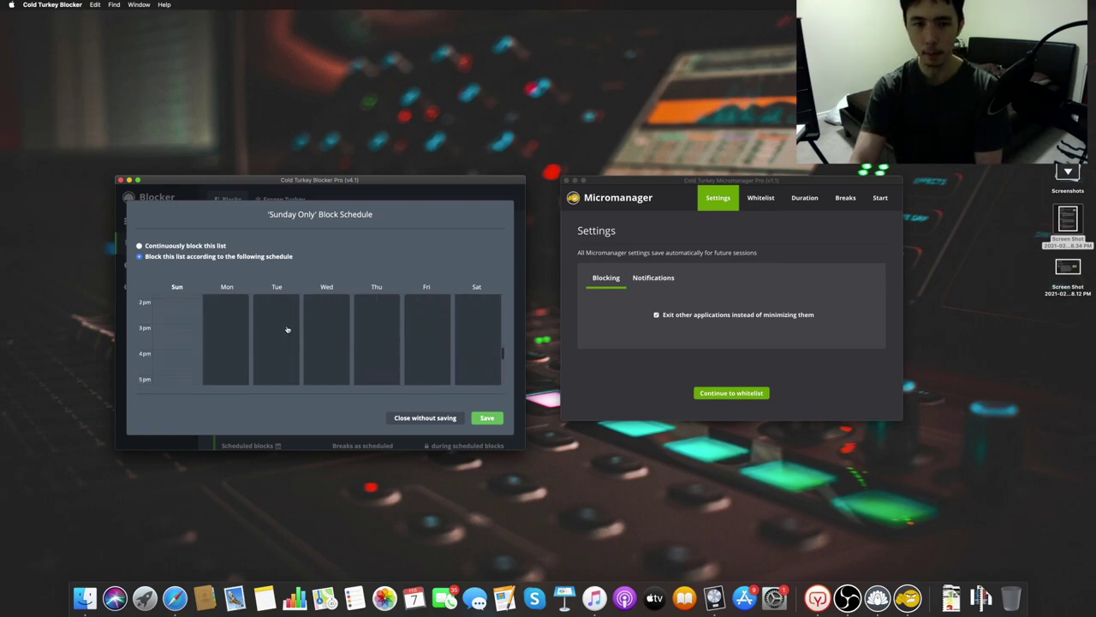
scroll(256, 321, "down", 5)
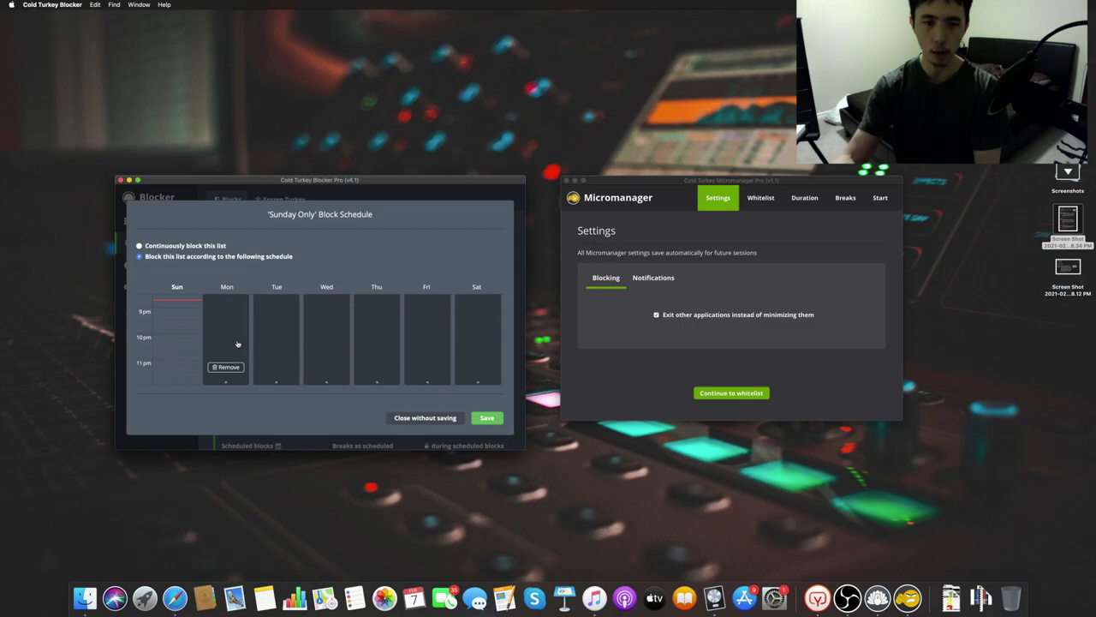
Step: Leave the Sunday Only schedule unsaved and view the YouTube block's empty weekly schedule
left_click(425, 418)
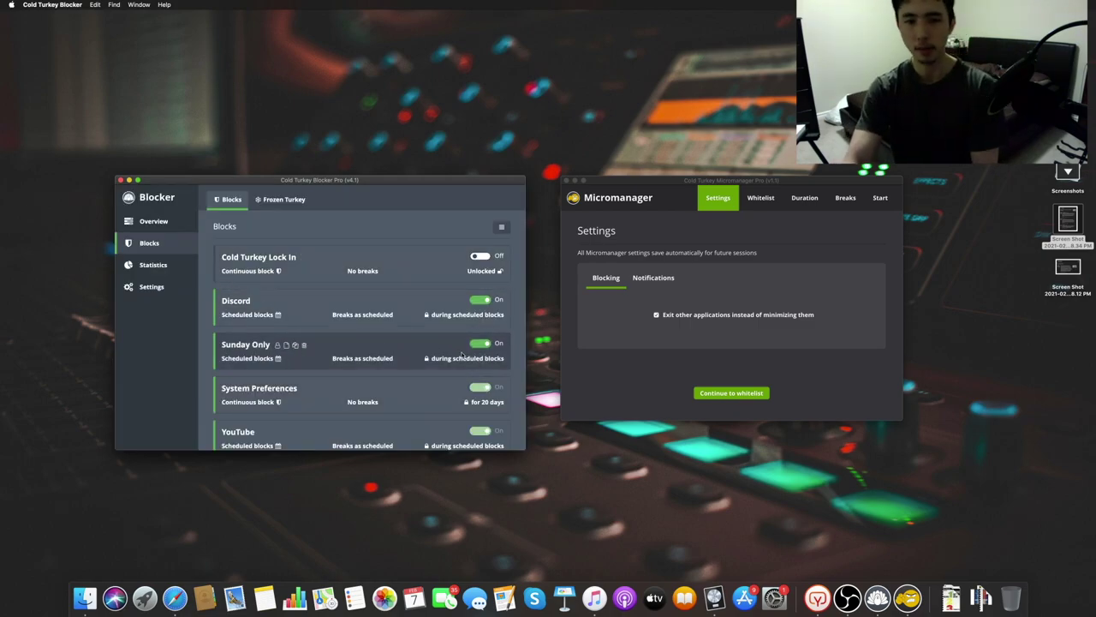
scroll(479, 396, "down", 2)
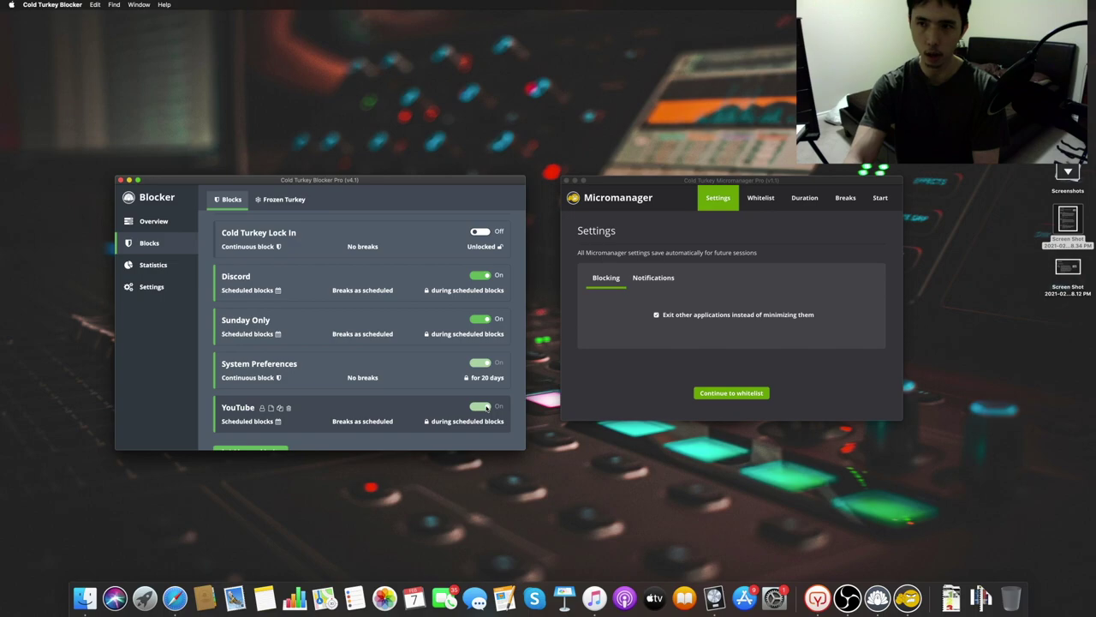
left_click(272, 423)
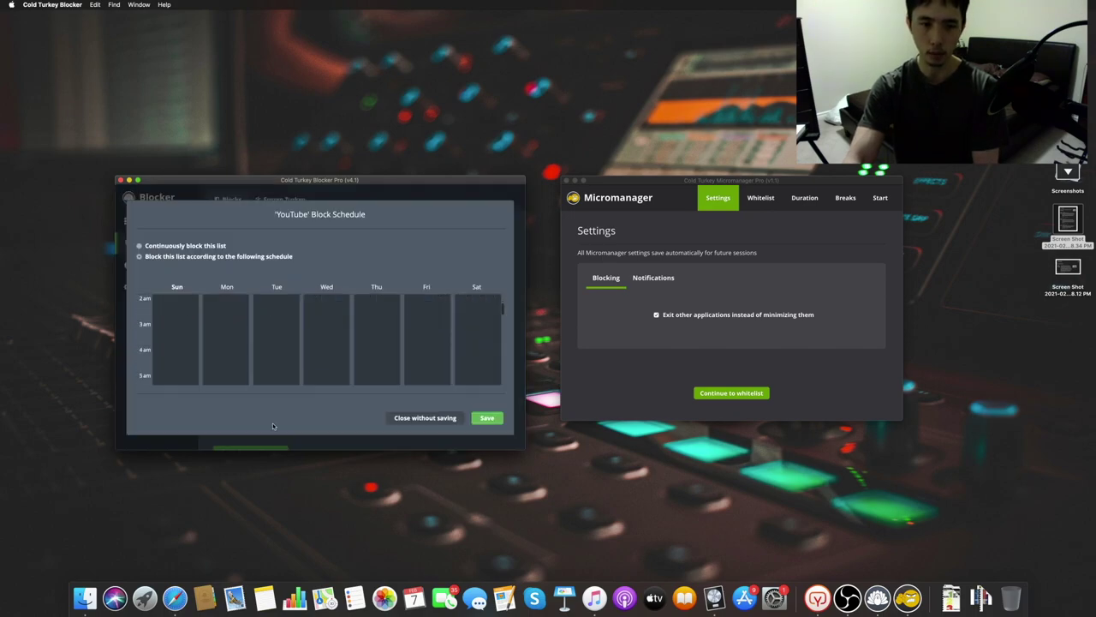
scroll(173, 360, "down", 10)
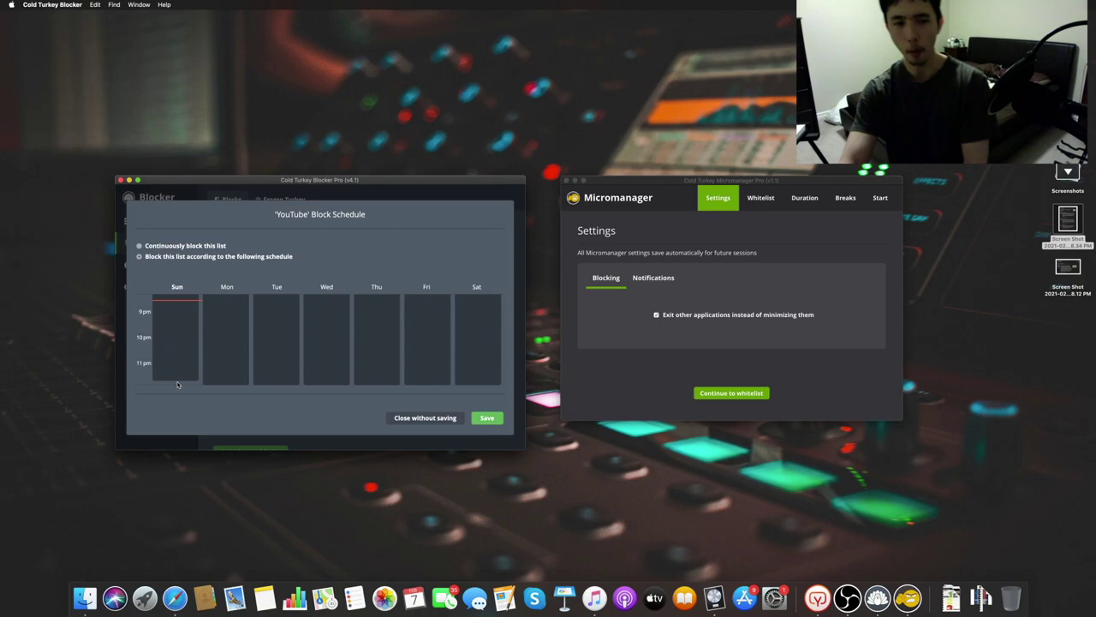
Step: Close the YouTube Block Schedule without saving any changes
left_click(434, 418)
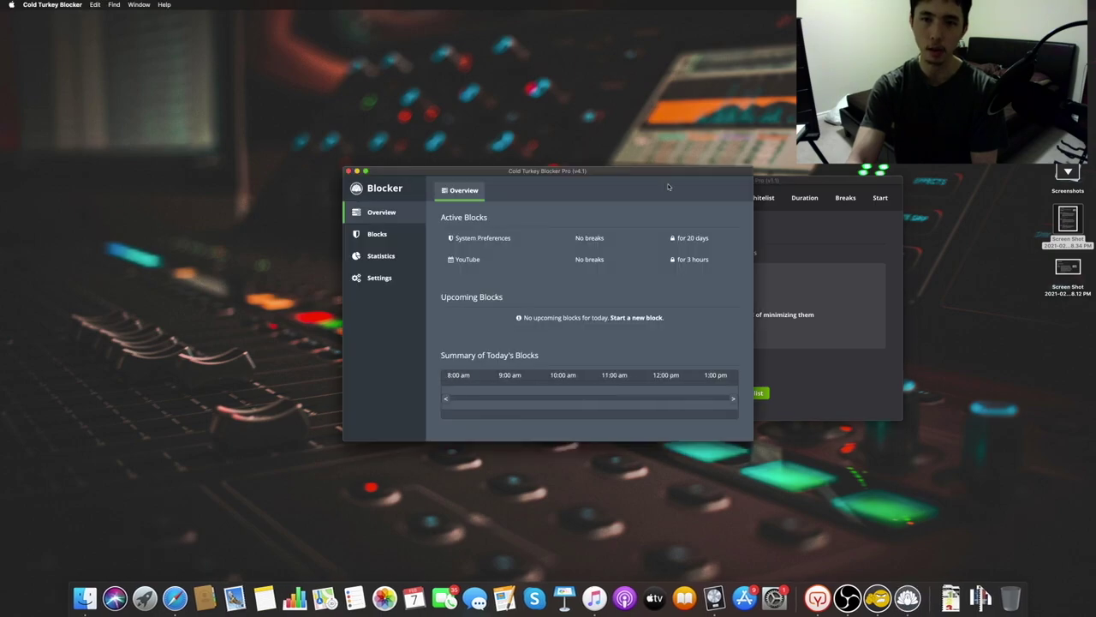
Step: Drag the Blocker window left beside Micromanager and scroll its Blocks list
mouse_move(608, 178)
left_mouse_down()
mouse_move(336, 150)
mouse_move(382, 161)
left_mouse_up()
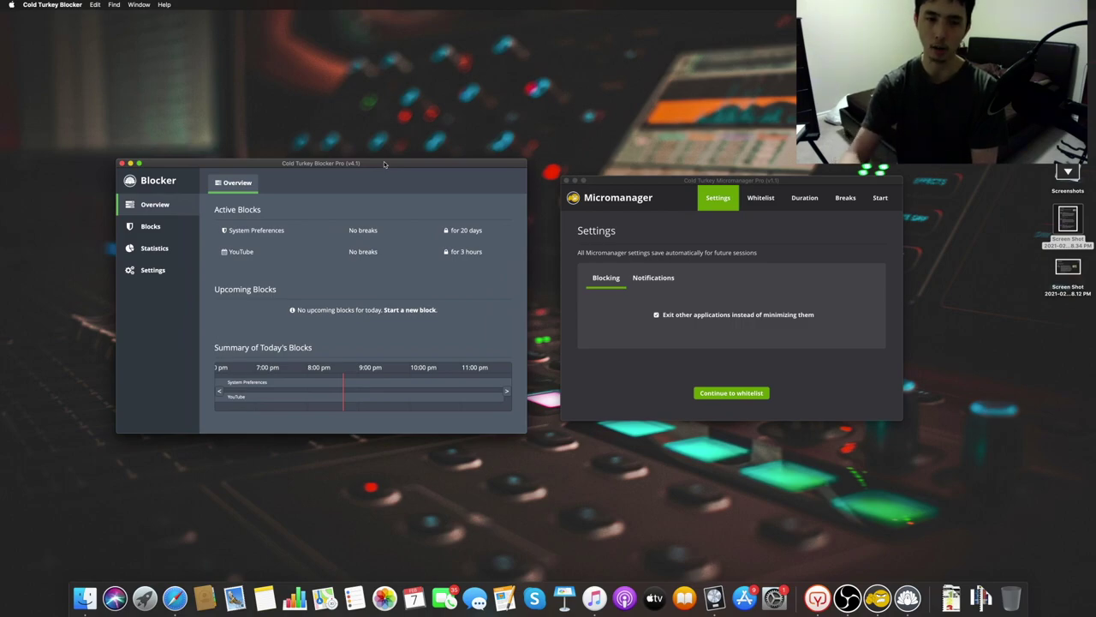
left_click(152, 231)
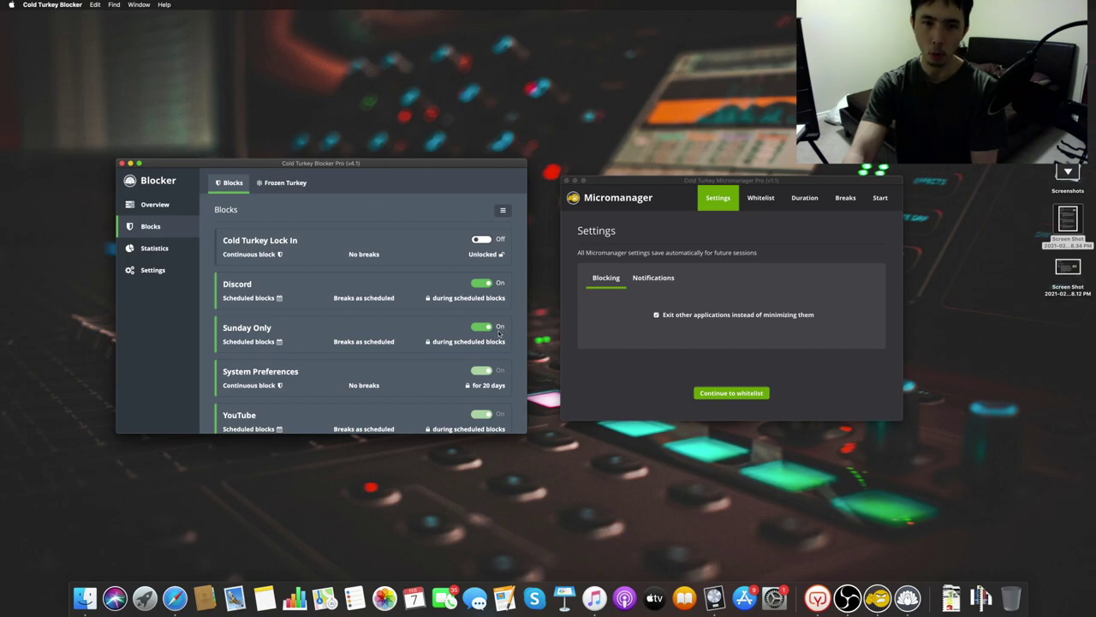
left_click_drag(430, 162, 462, 132)
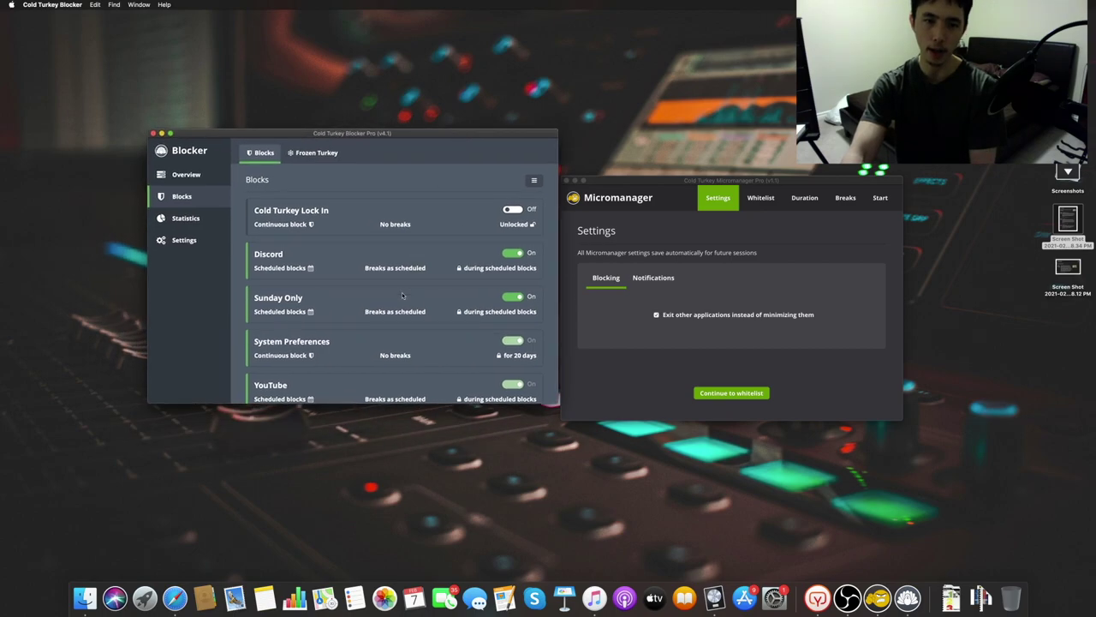
scroll(482, 288, "down", 3)
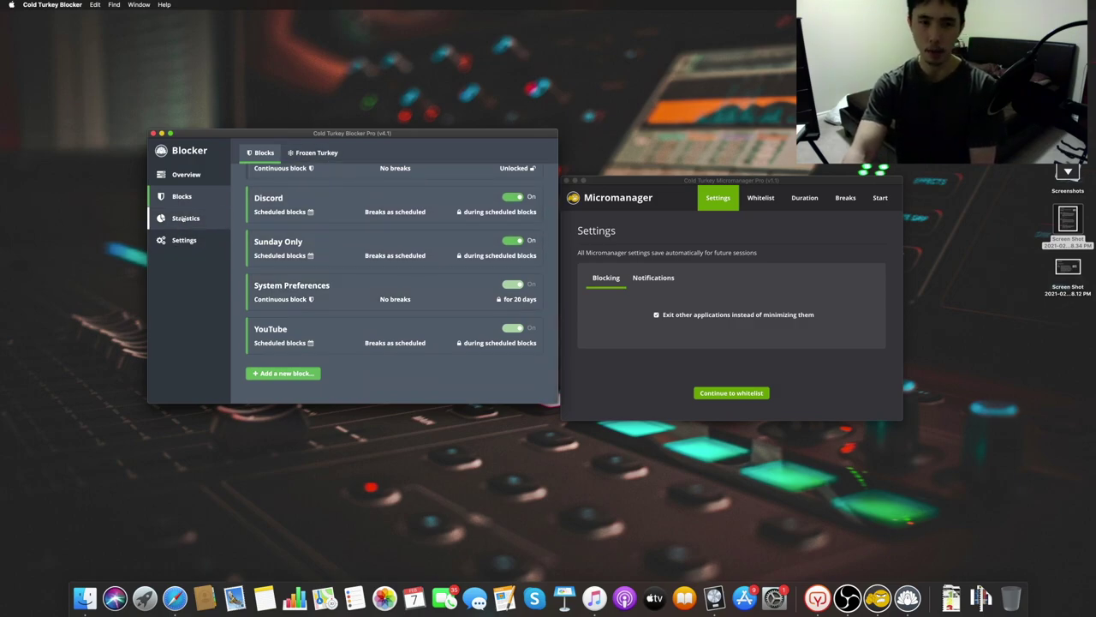
mouse_move(342, 304)
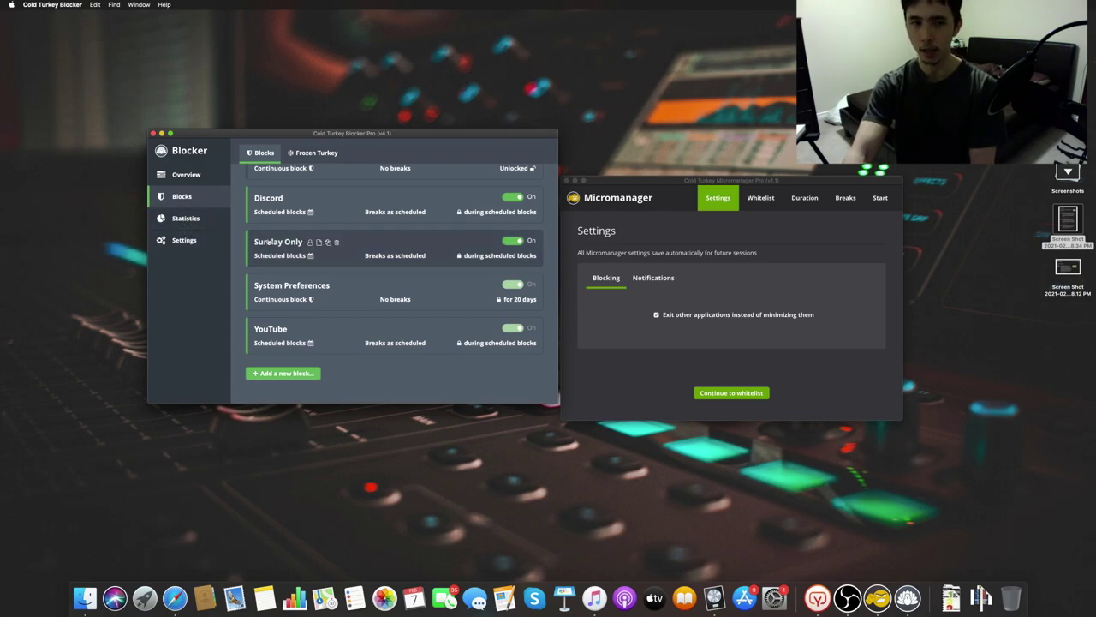
Step: Check the Sunday Only websites twice without saving, then go to Settings
left_click(280, 244)
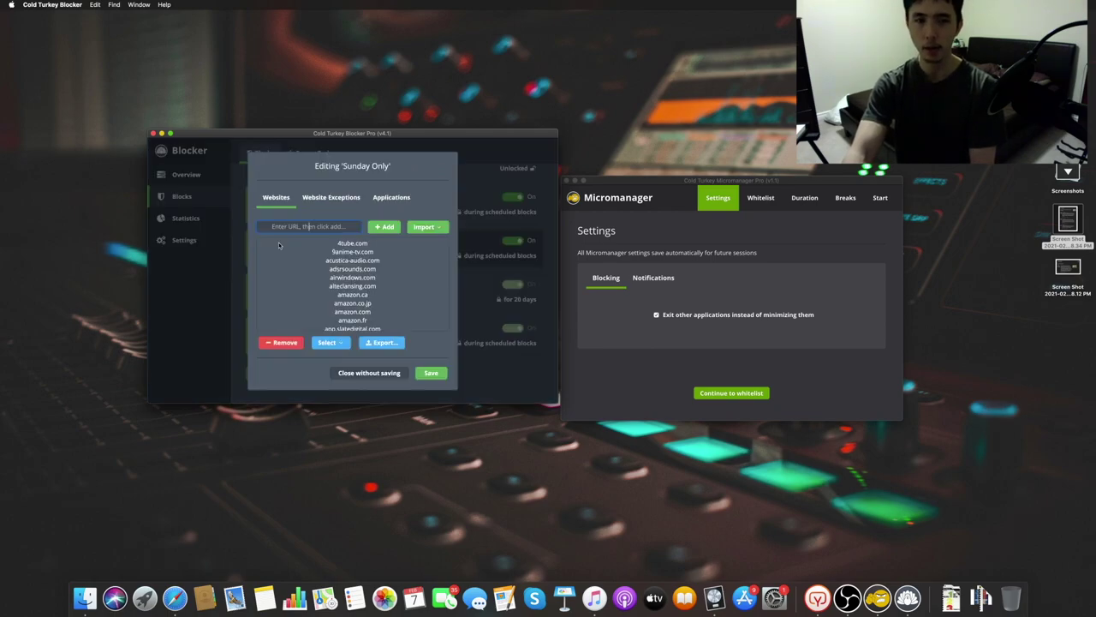
left_click(368, 375)
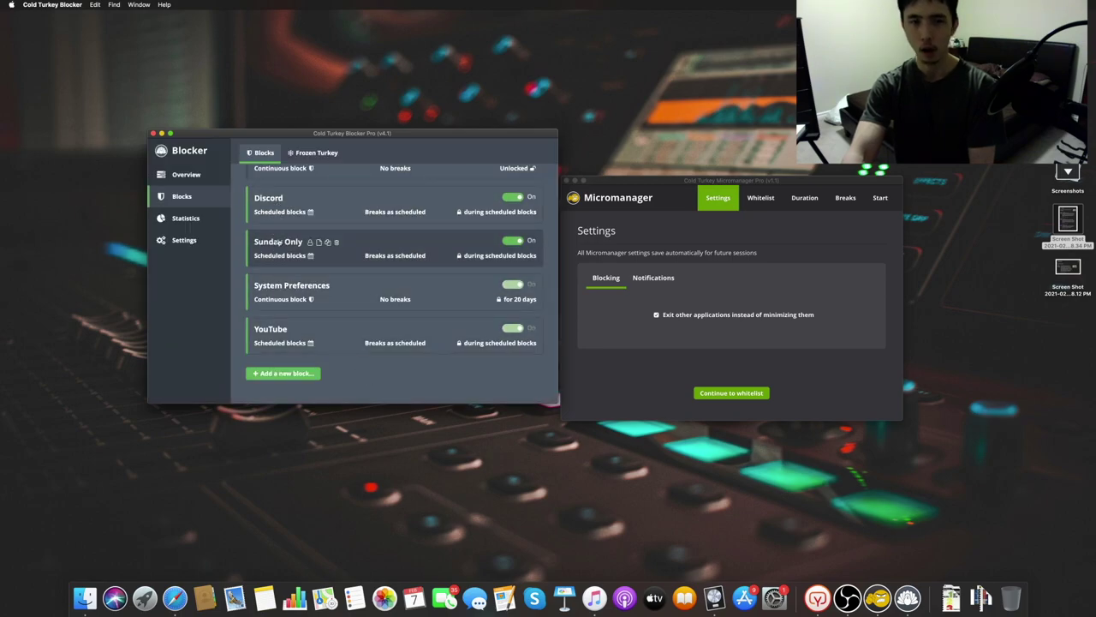
left_click(279, 243)
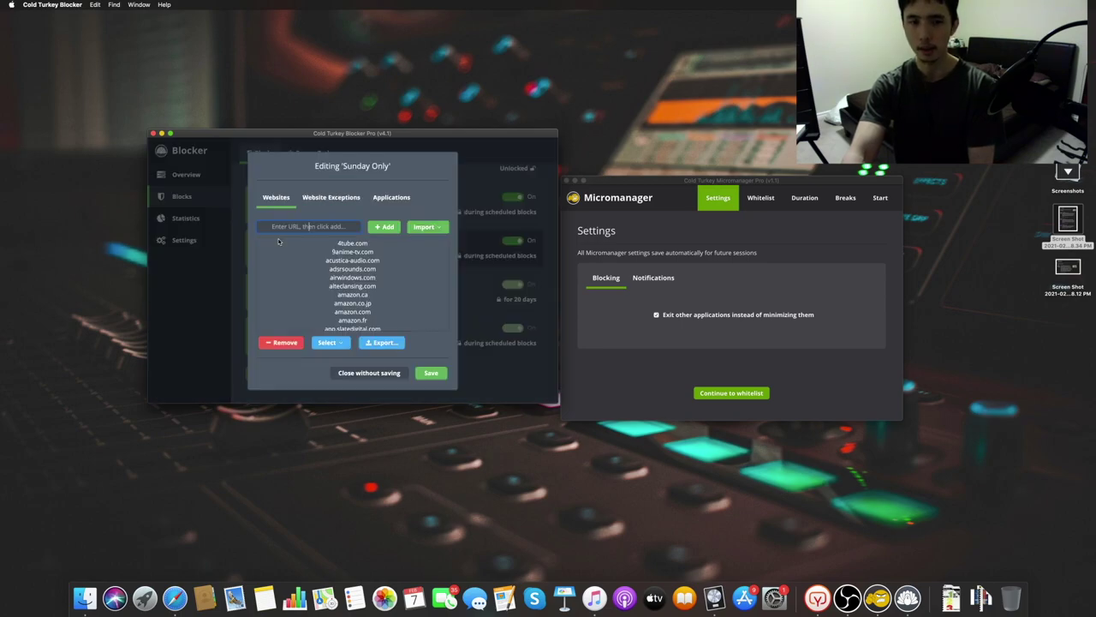
left_click(373, 374)
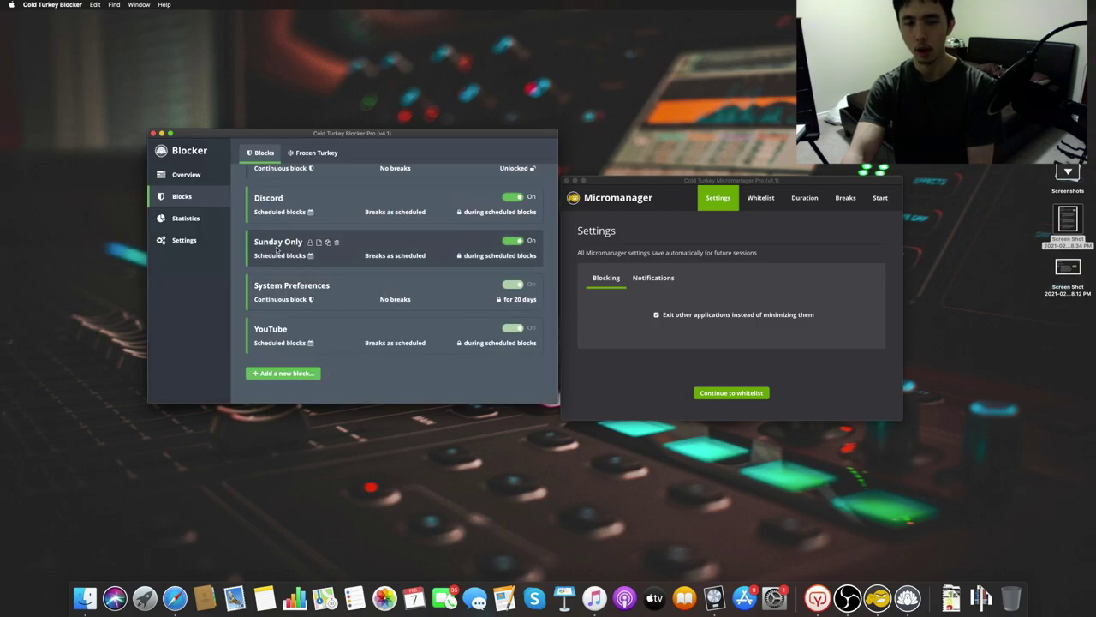
left_click(193, 241)
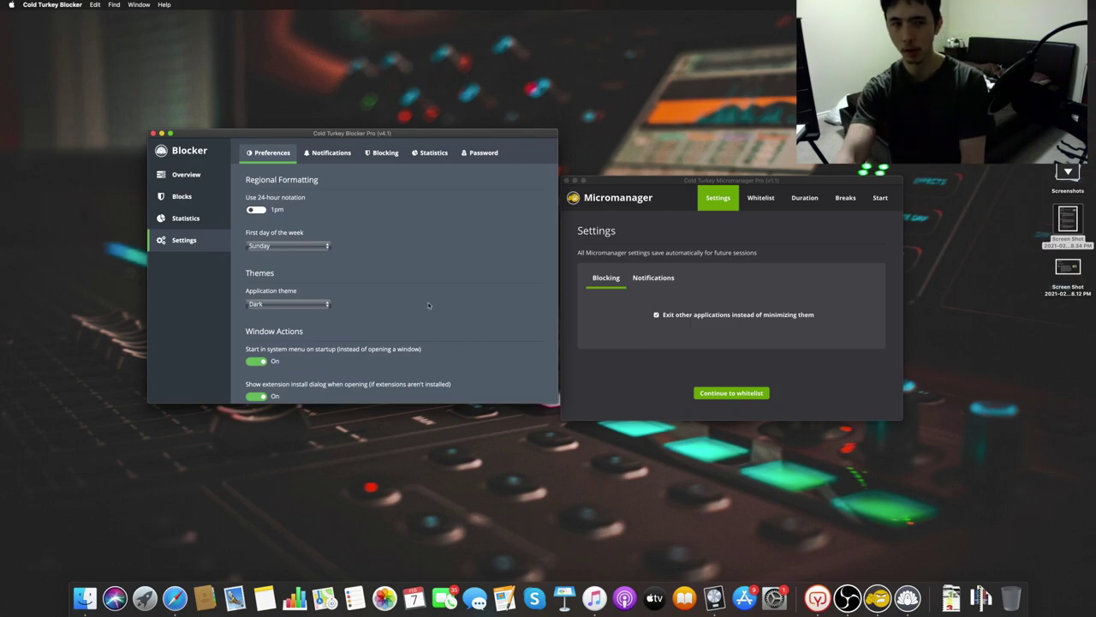
Step: View the Password settings page, then return to the Blocks list
scroll(428, 305, "down", 2)
scroll(427, 306, "up", 2)
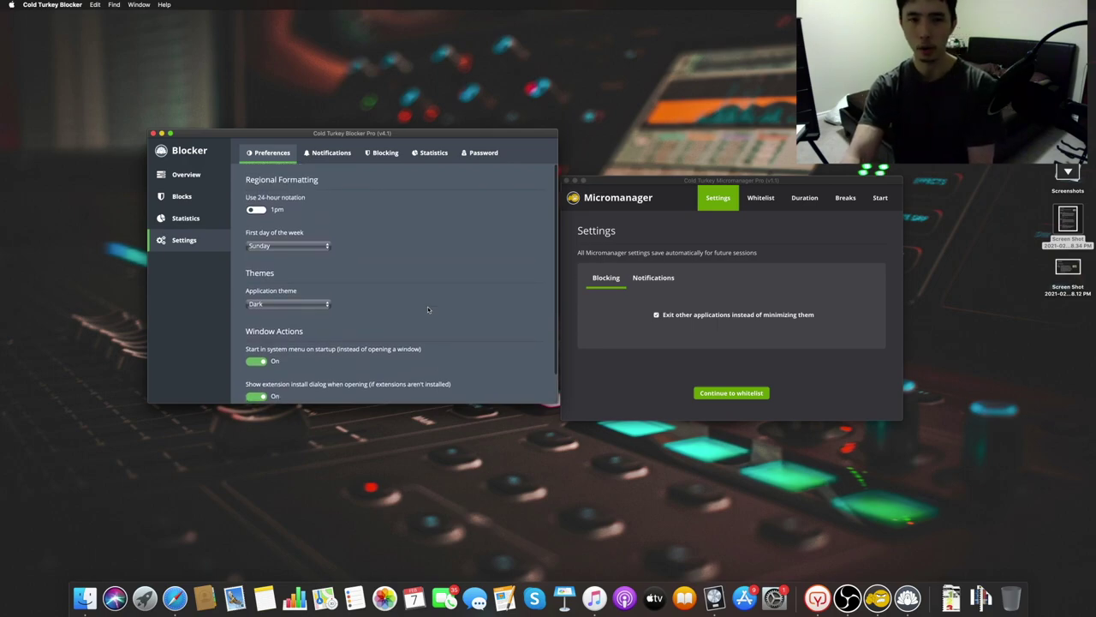
left_click(478, 154)
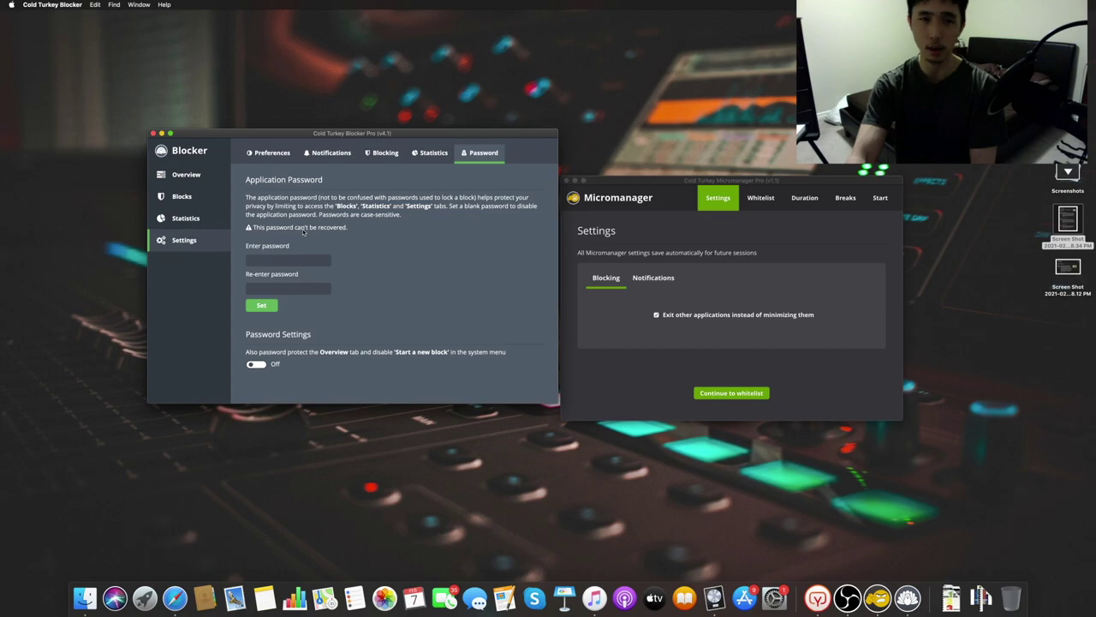
left_click(182, 196)
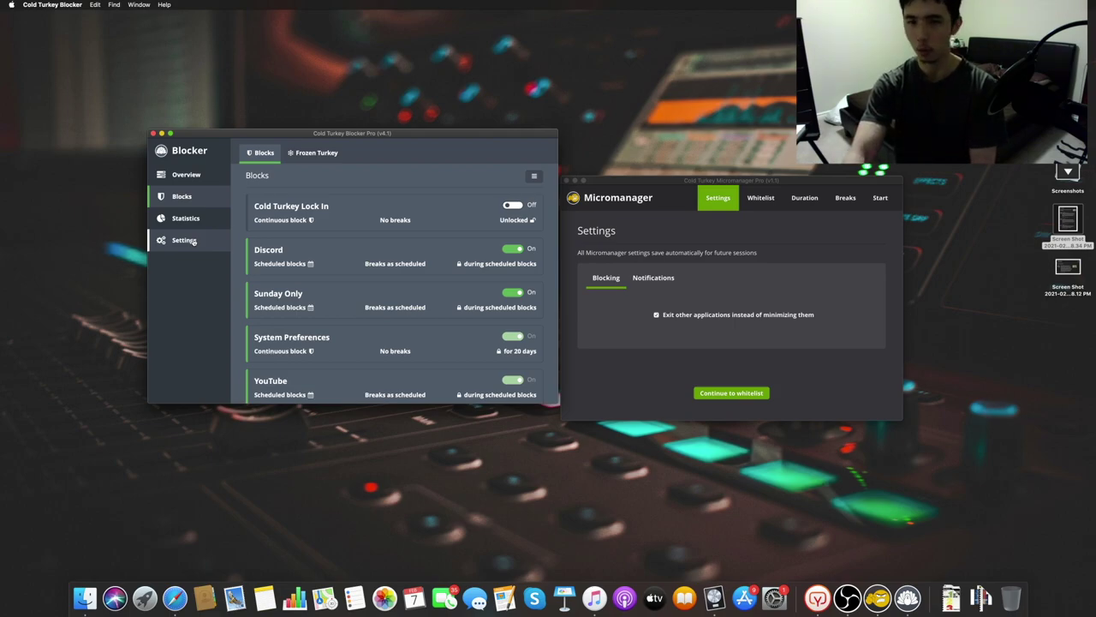
Step: Nudge the Blocker window slightly left and down on the desktop
left_click_drag(242, 135, 216, 149)
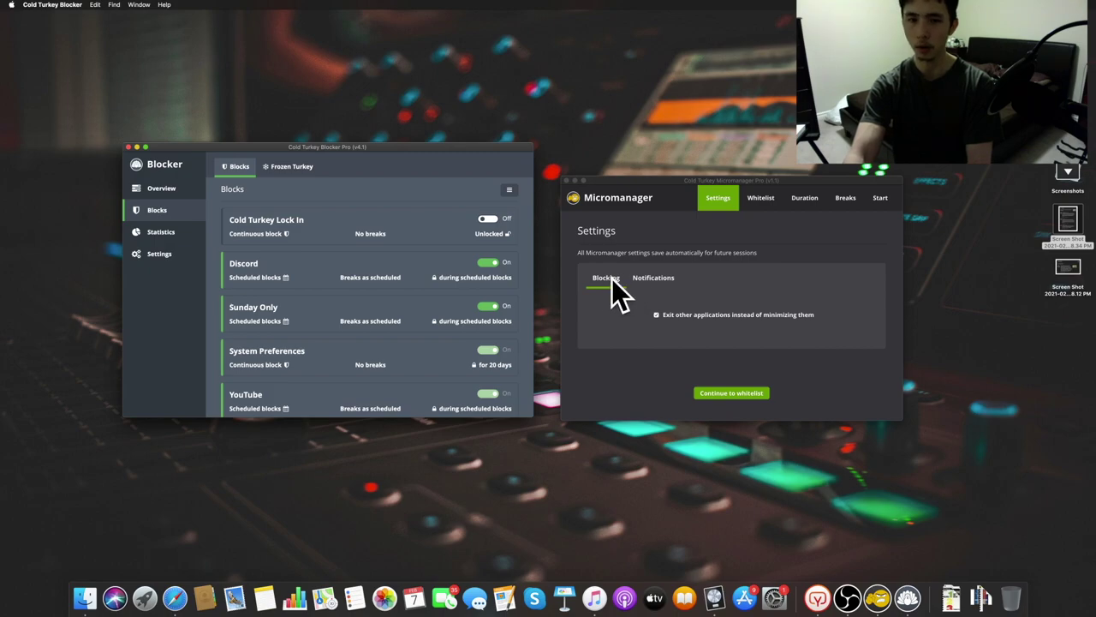
Step: In Micromanager, check Notifications, return to Blocking, and view the app Whitelist
left_click(638, 279)
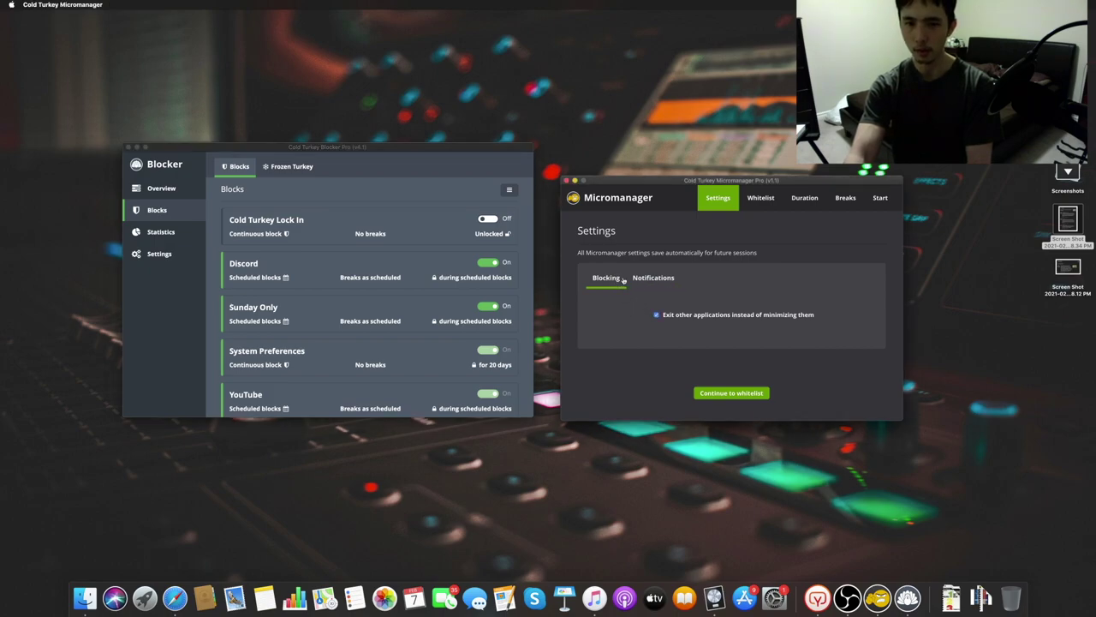
left_click(642, 279)
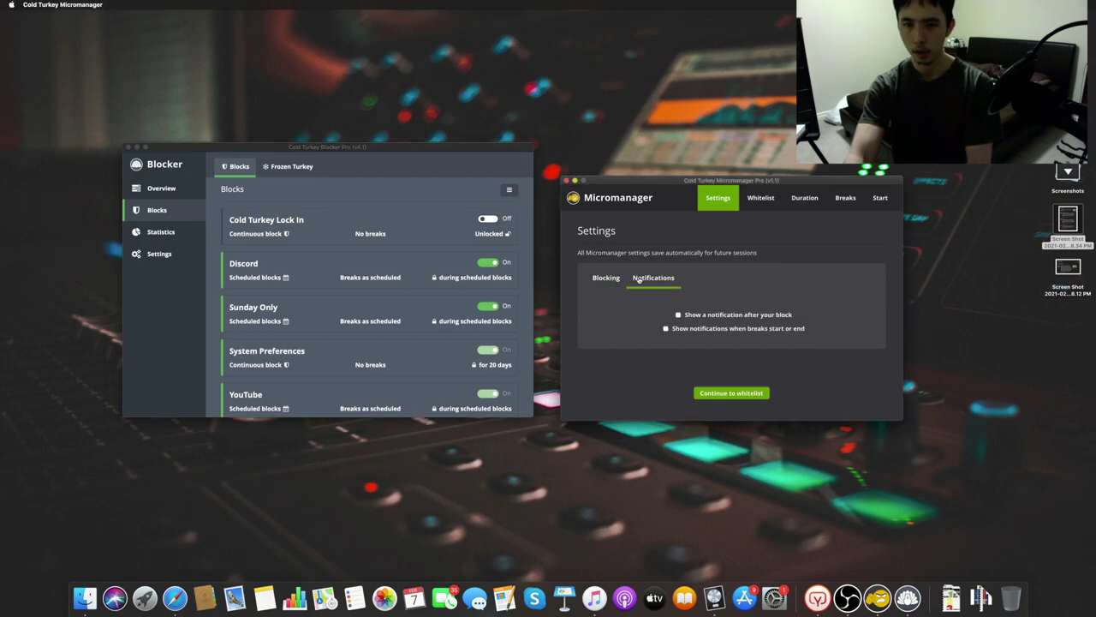
left_click(594, 279)
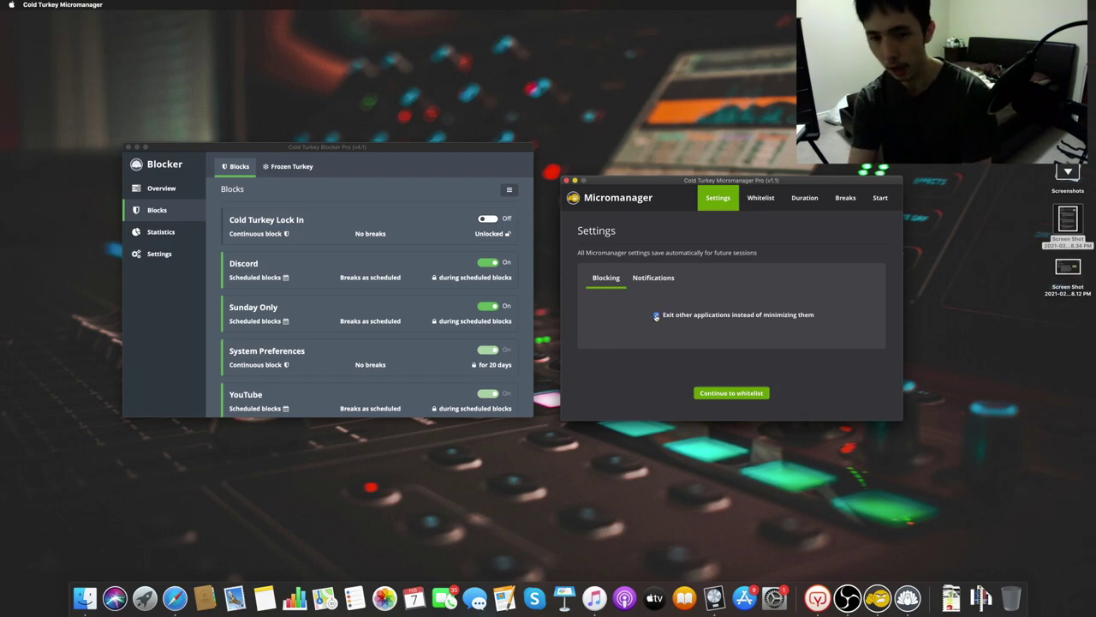
left_click(760, 198)
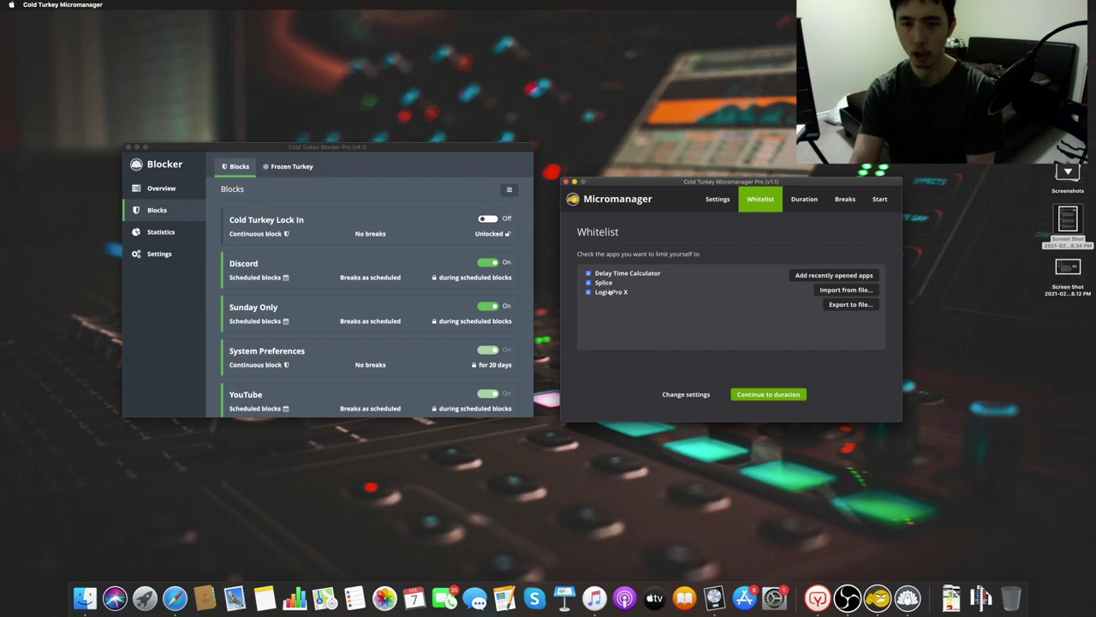
mouse_move(605, 283)
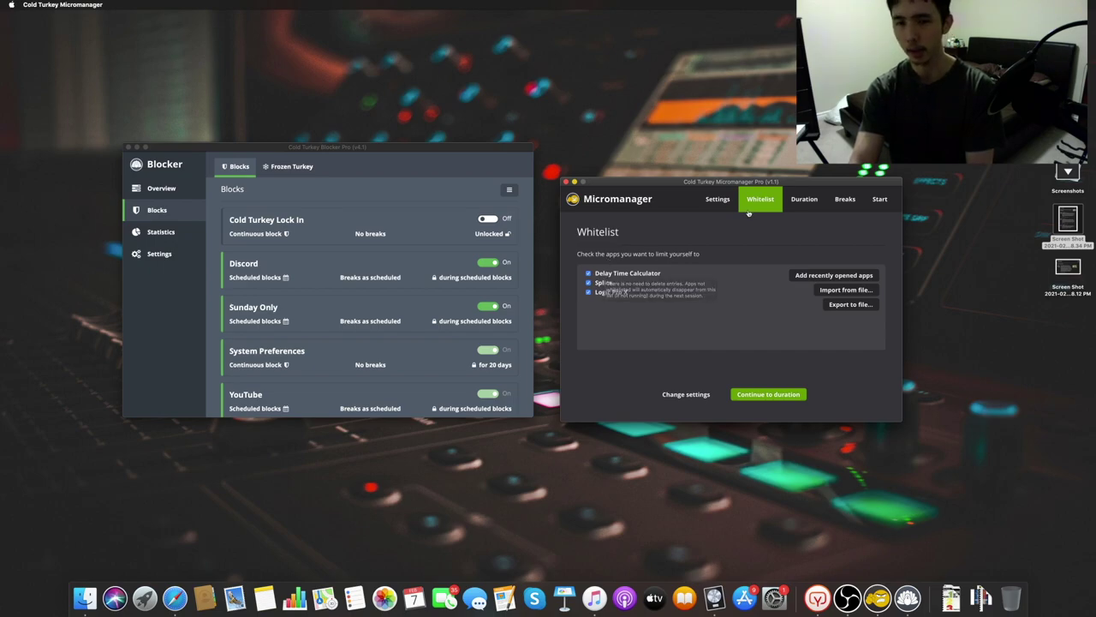
Step: Enter 1440 minutes as the session timer, compare the Restart option, and return to Timer
left_click(814, 199)
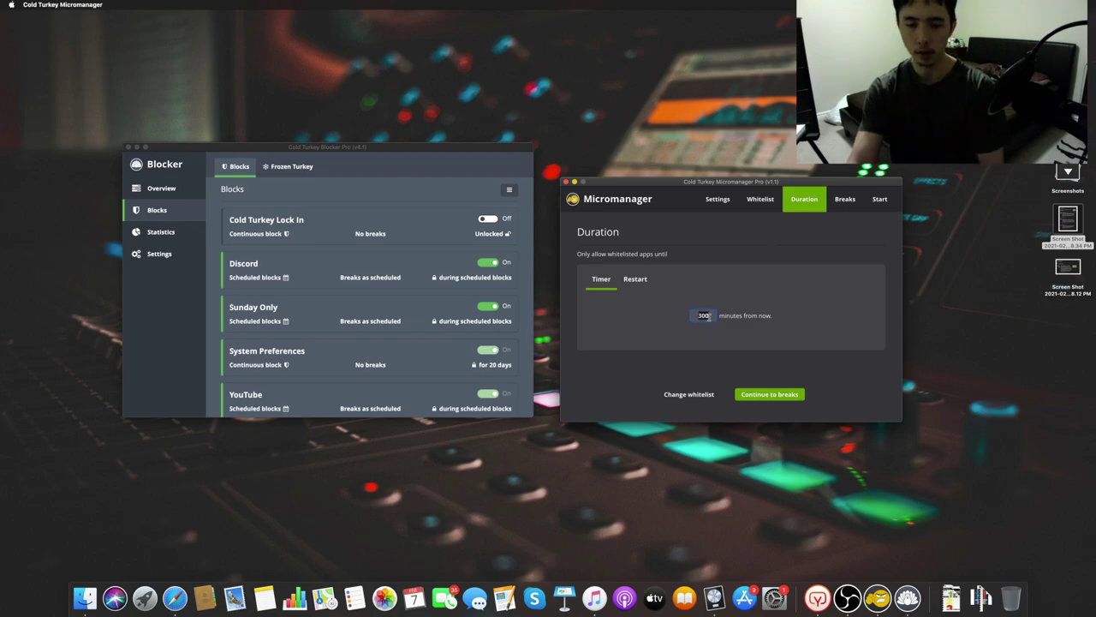
type("1440")
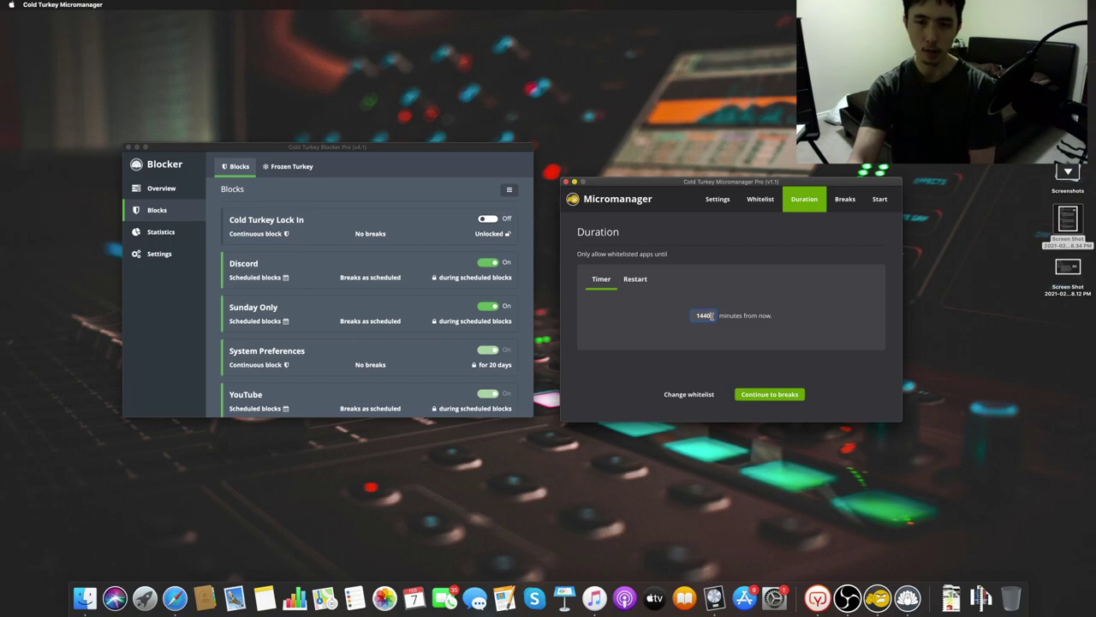
left_click_drag(711, 315, 657, 314)
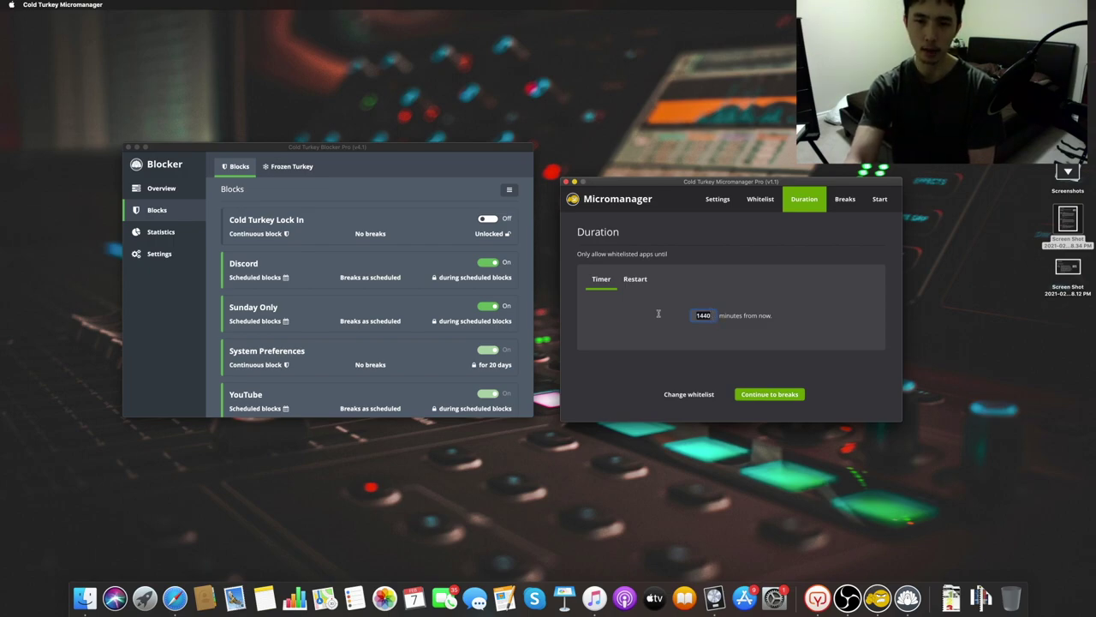
left_click(710, 316)
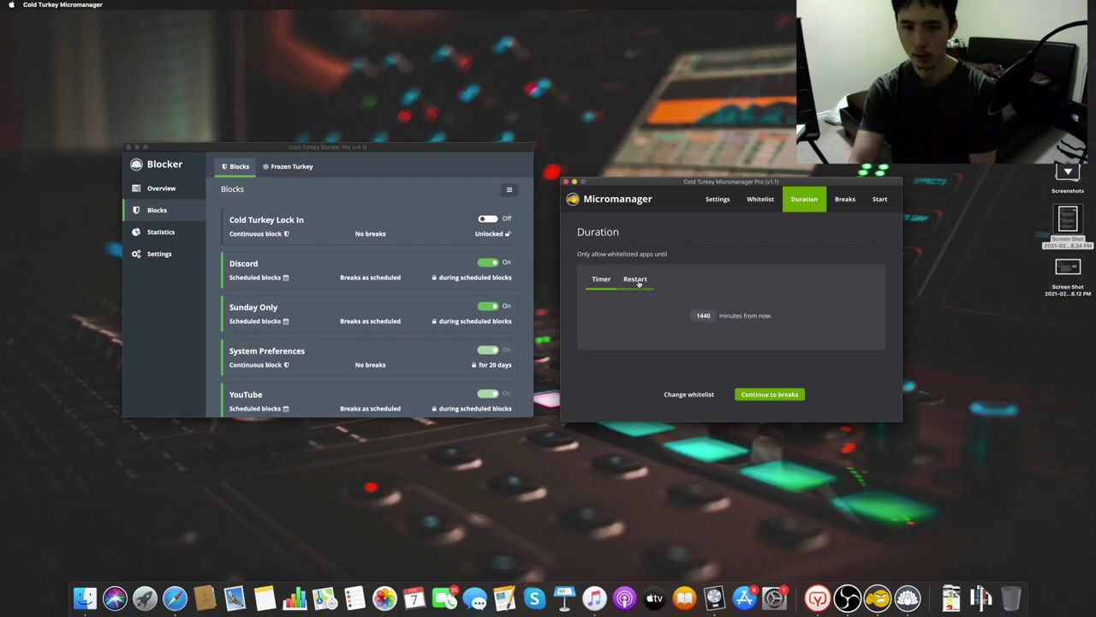
left_click(636, 280)
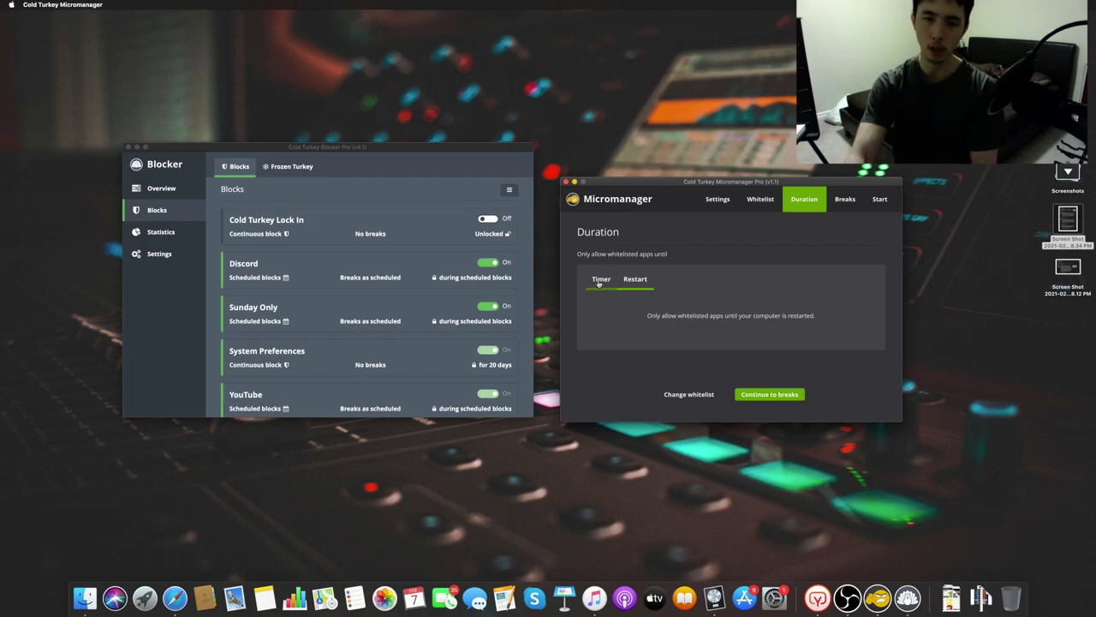
left_click(600, 280)
Step: Try a 60-minute break Allowance and the Pomodoro Timer, then choose No Breaks
left_click(834, 204)
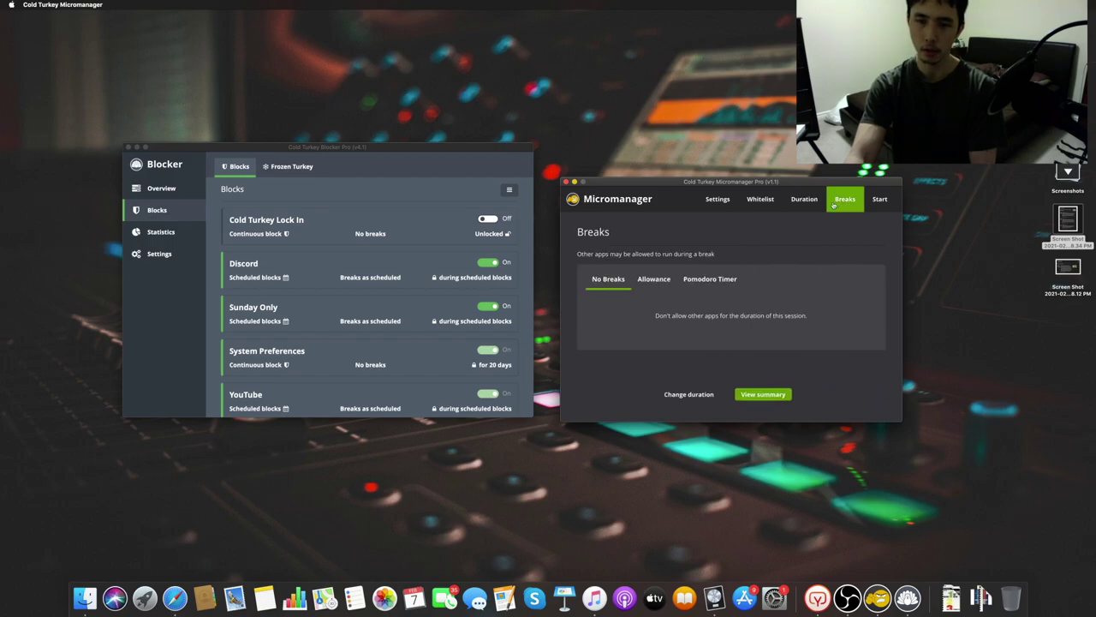
left_click(645, 280)
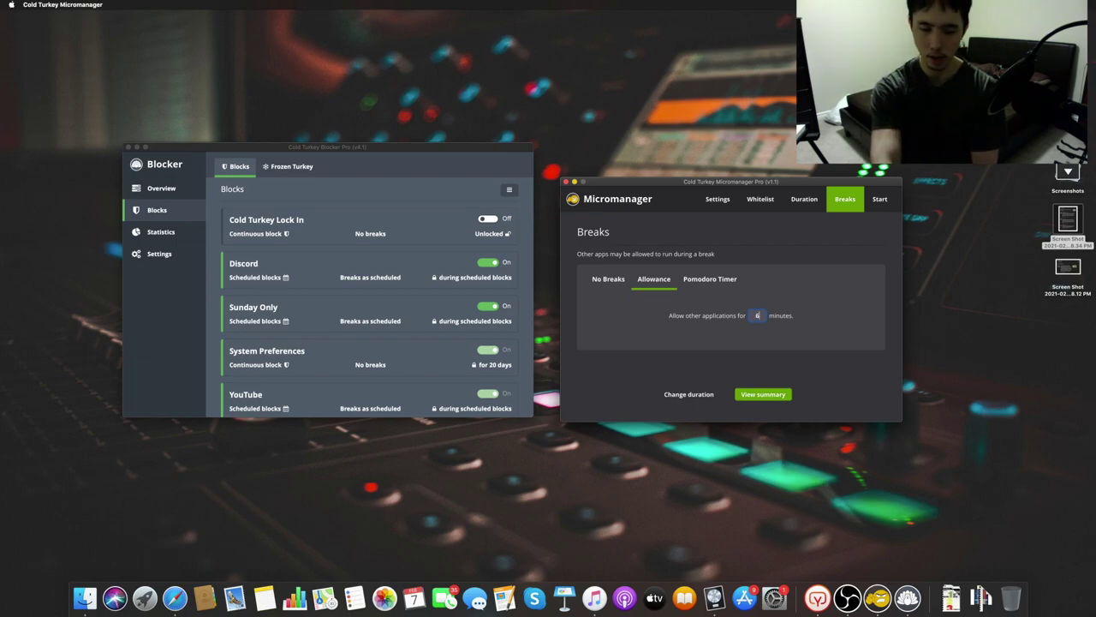
type("60")
key("BackSpace")
key("BackSpace")
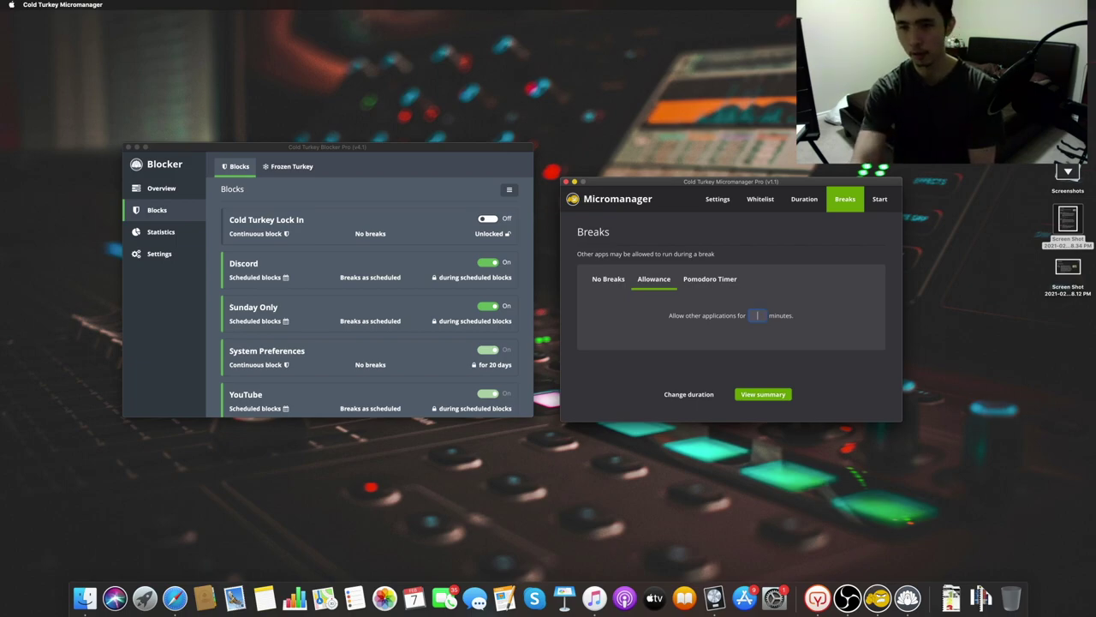
left_click(691, 273)
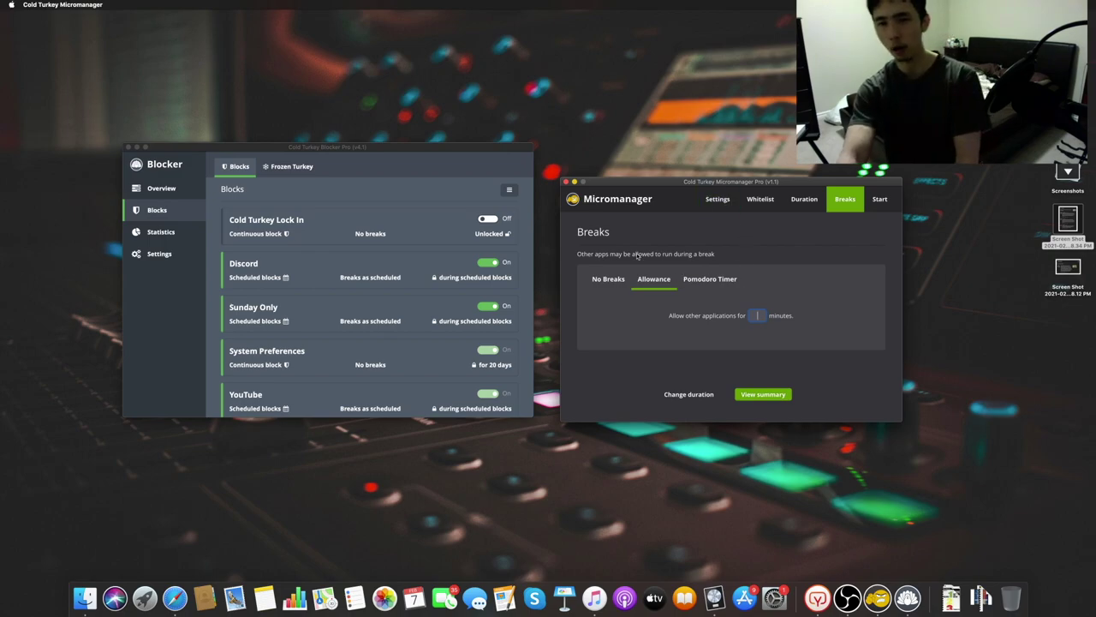
left_click(728, 281)
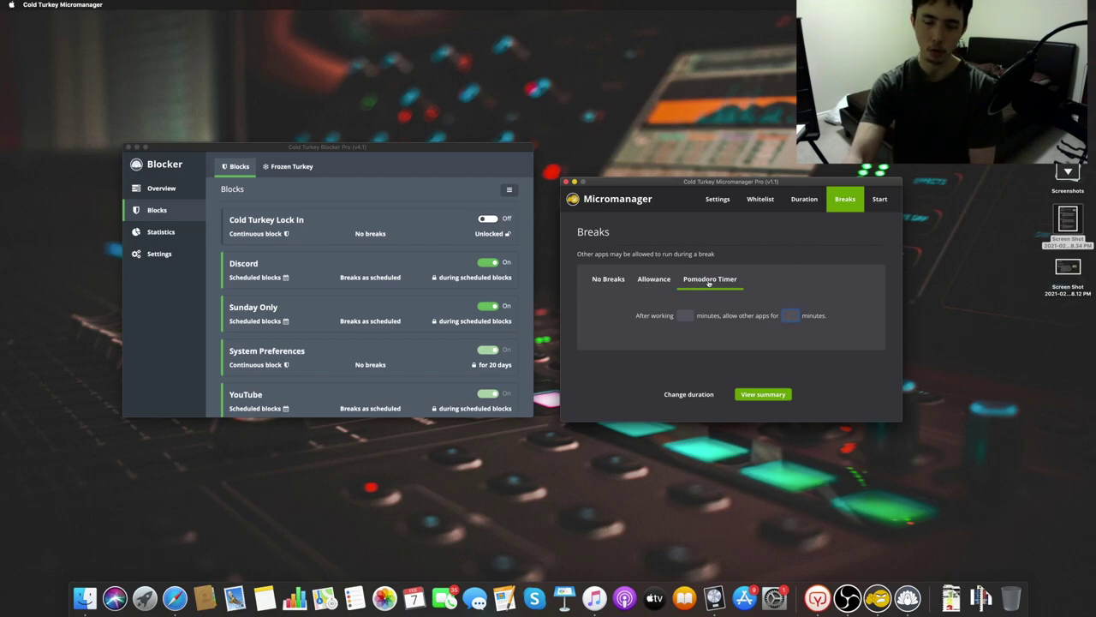
left_click(608, 280)
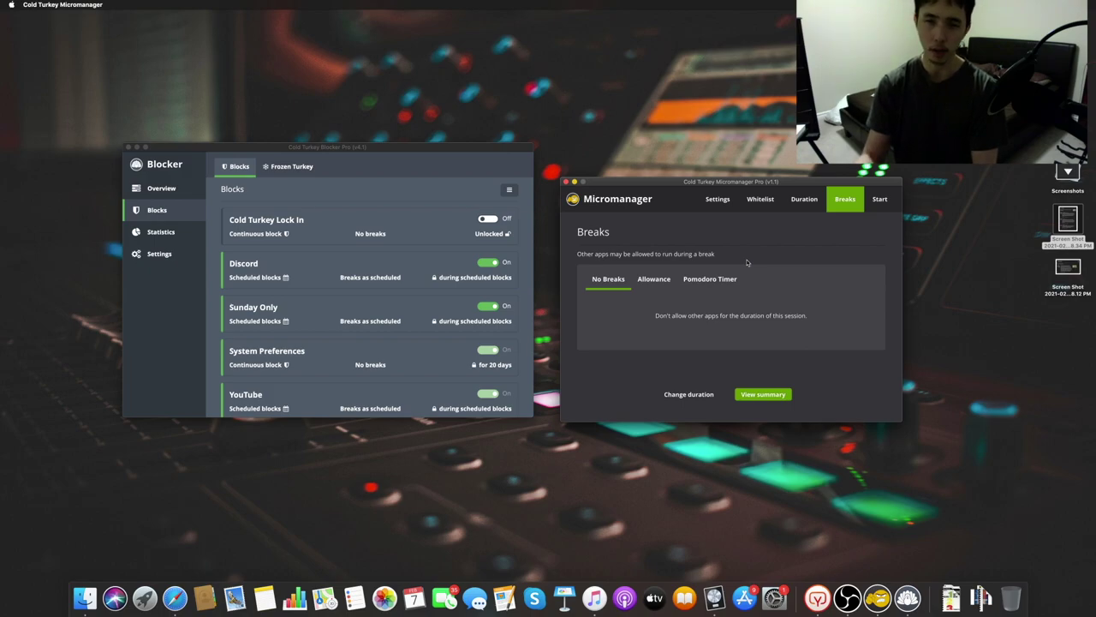
Step: Show the Start summary, nudge the Micromanager window up, and scroll down the Blocker block list
left_click(880, 198)
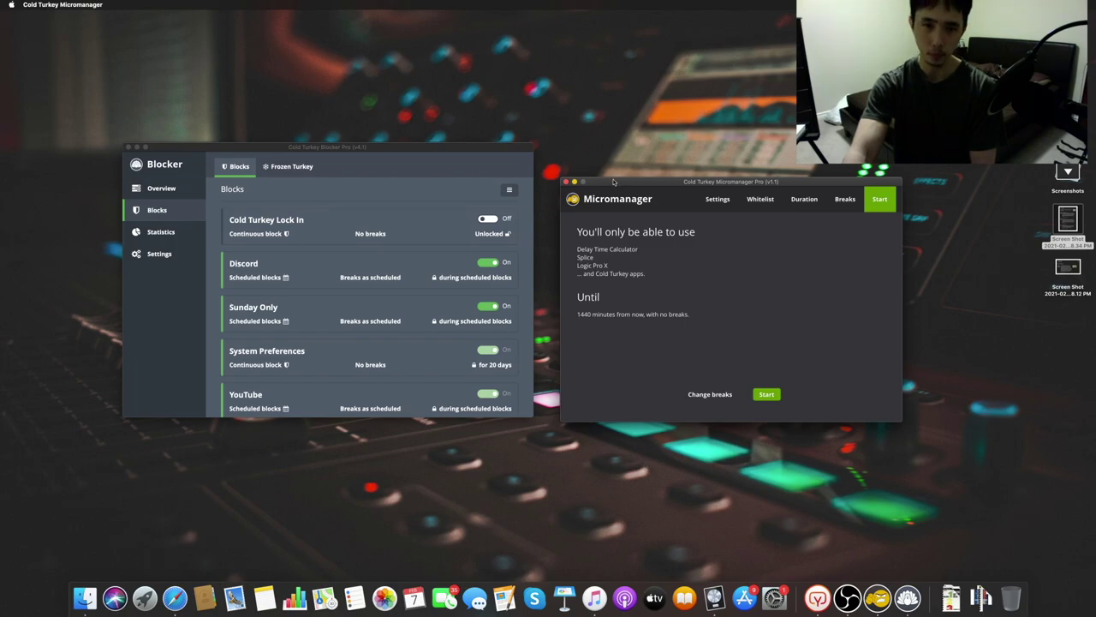
left_click_drag(615, 181, 620, 161)
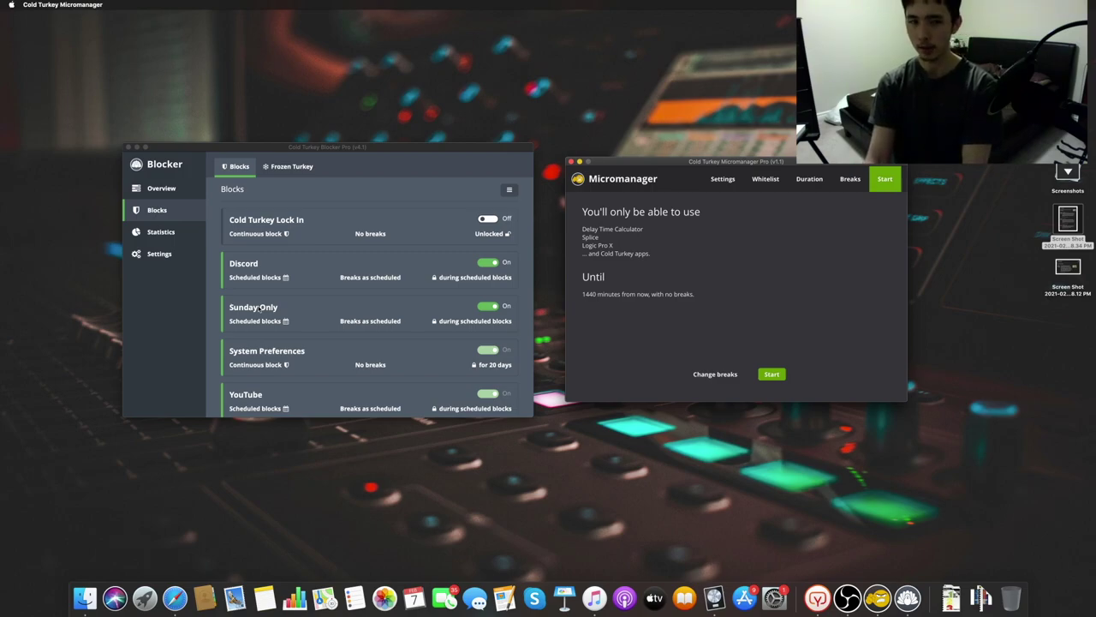
scroll(261, 309, "down", 3)
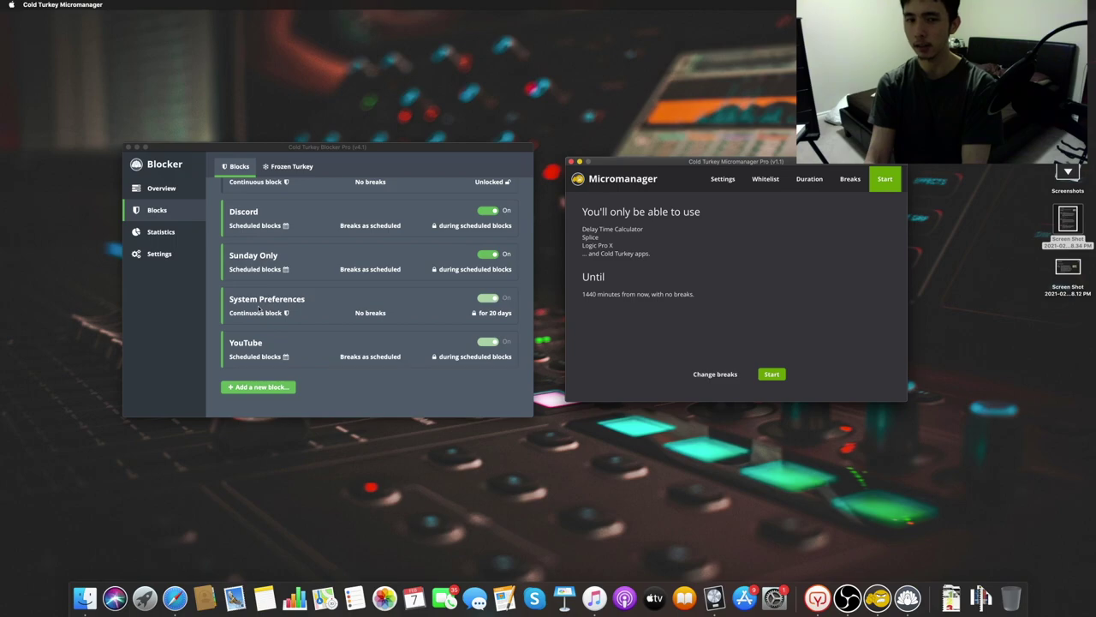